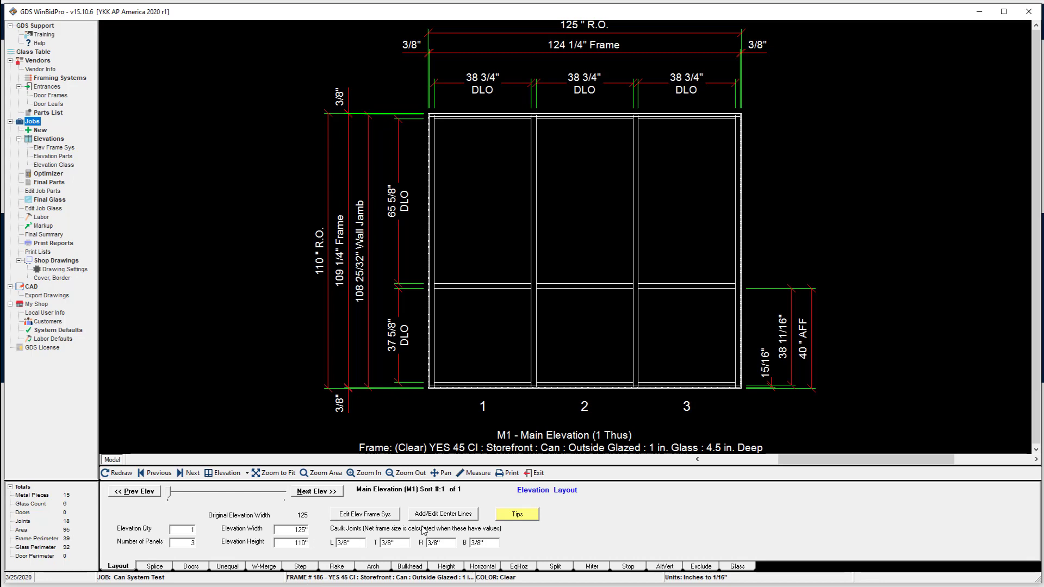
# Open the elevation's frame system configuration and examine the descriptions of the stock-length horizontal, sill, jamb, vertical and receptor parts.
pyautogui.click(370, 513)
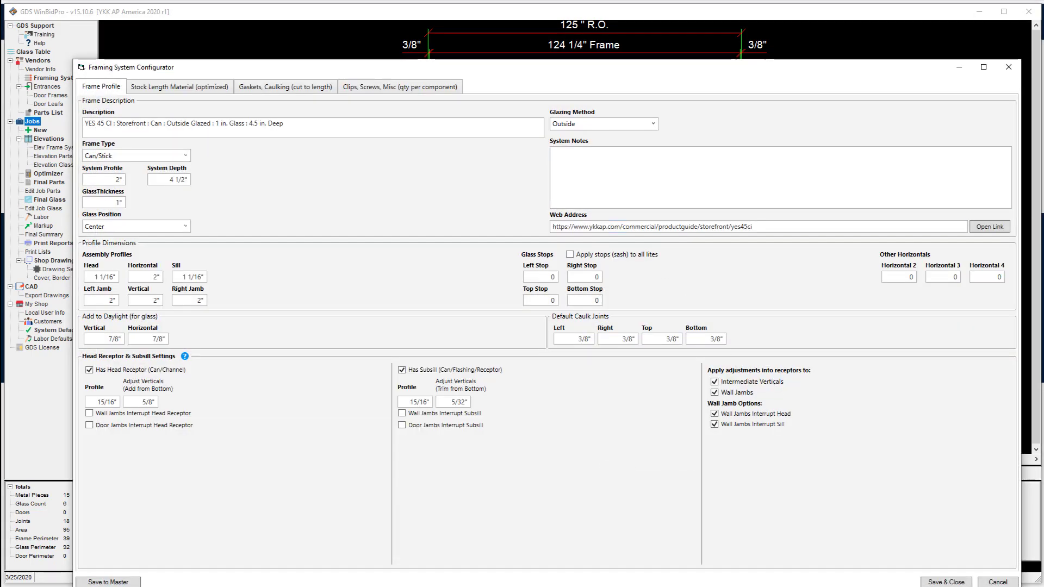
pyautogui.click(170, 91)
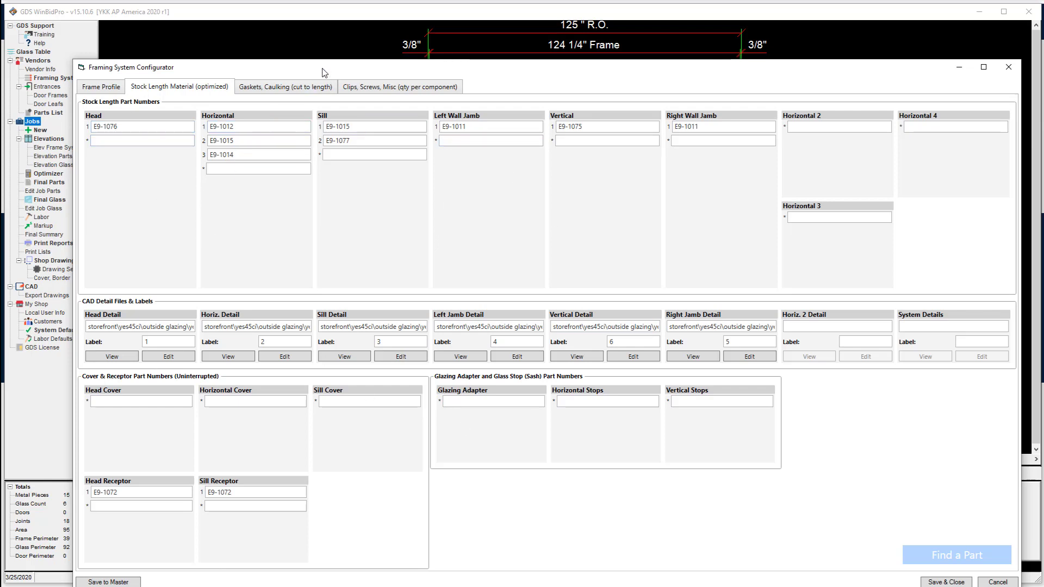
pyautogui.moveTo(267, 126)
pyautogui.moveTo(462, 125)
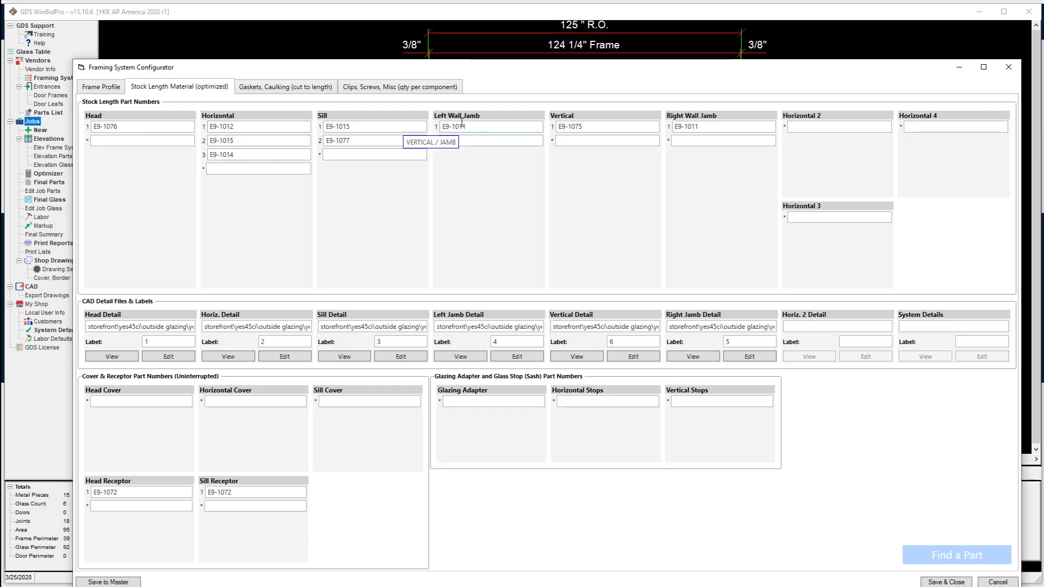
pyautogui.moveTo(569, 126)
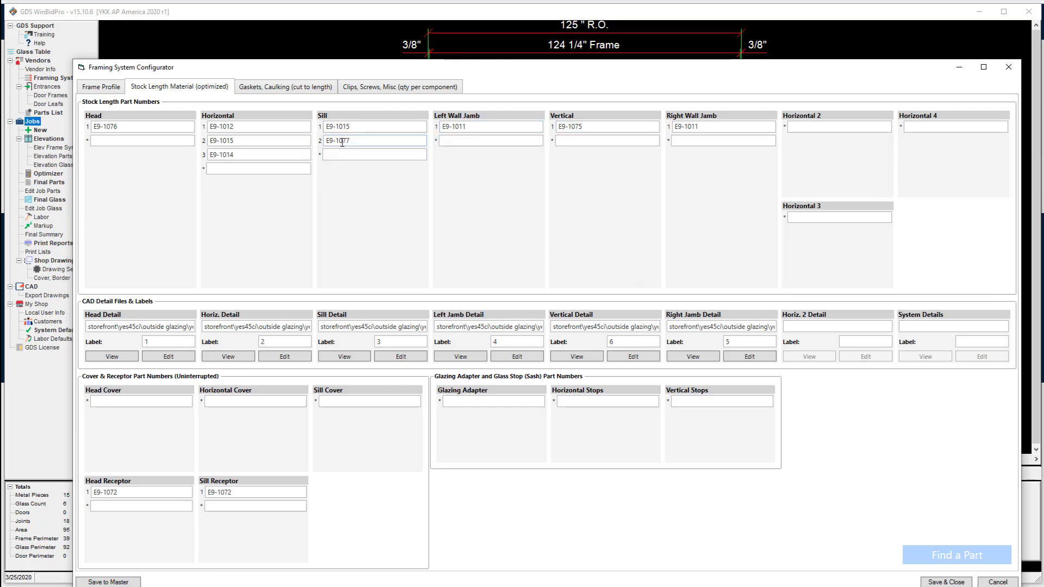
pyautogui.moveTo(342, 142)
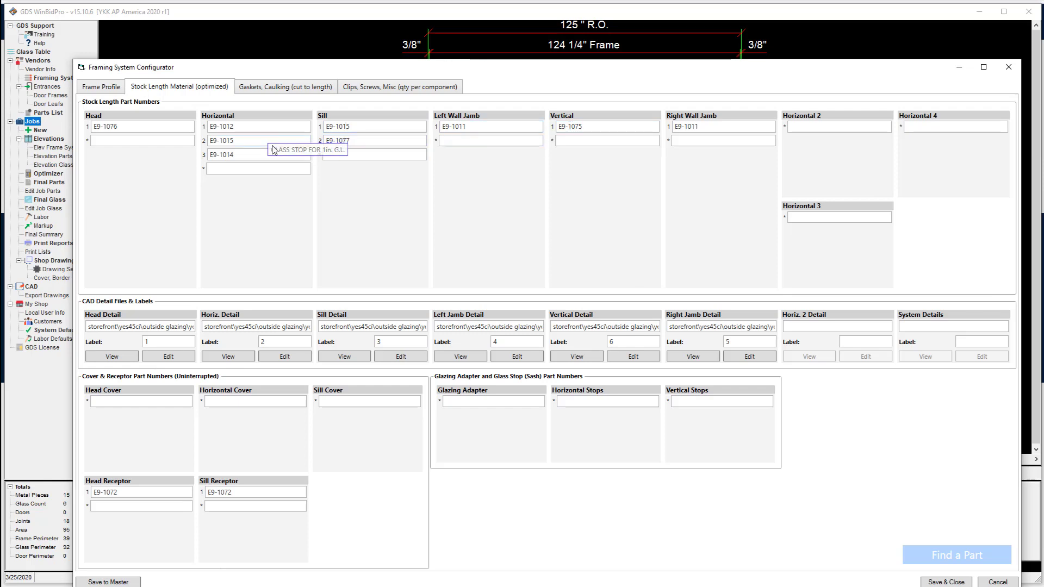
pyautogui.moveTo(225, 155)
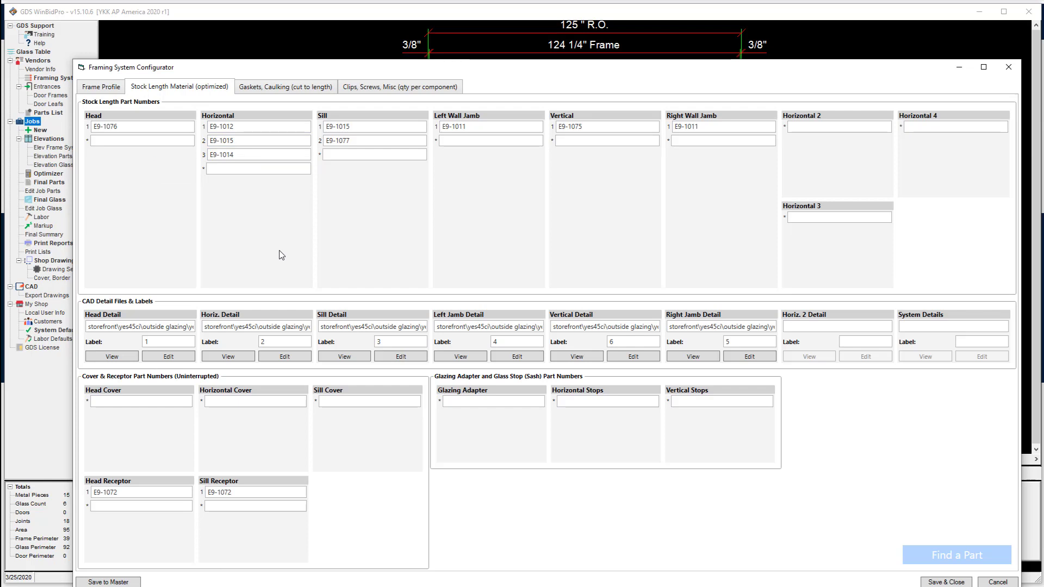
pyautogui.moveTo(227, 494)
# Set the length adjustment of horizontal part E9-1012 to -.0625.
pyautogui.click(307, 126)
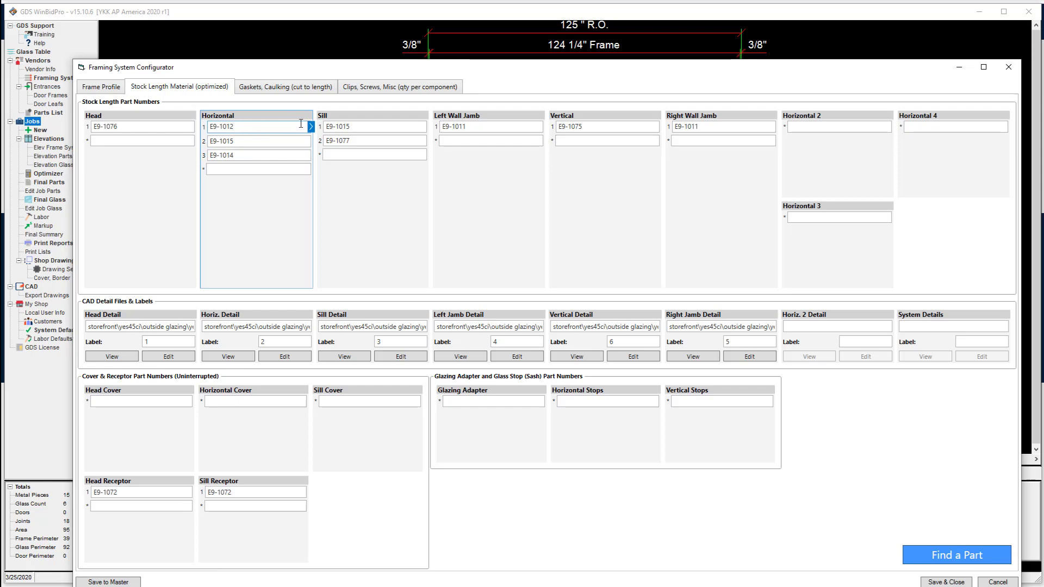
pyautogui.click(312, 127)
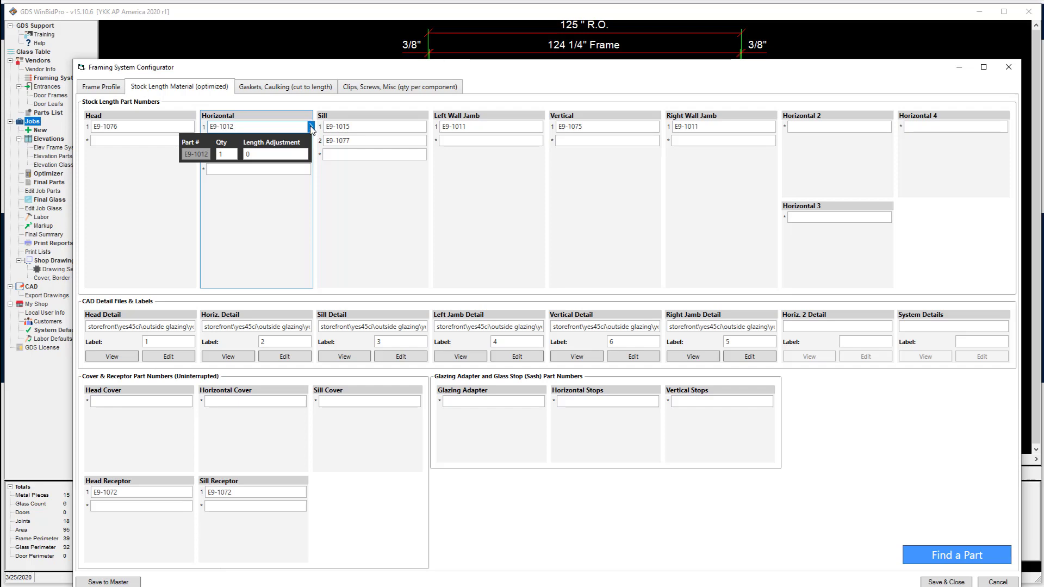
pyautogui.click(257, 154)
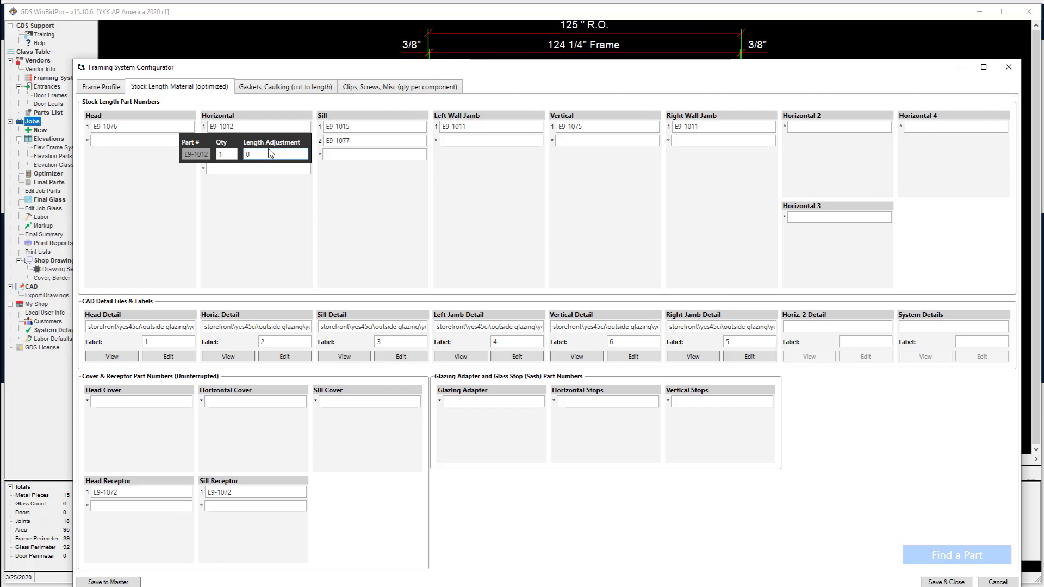
pyautogui.press('BackSpace')
pyautogui.write('-.0625')
pyautogui.click(546, 68)
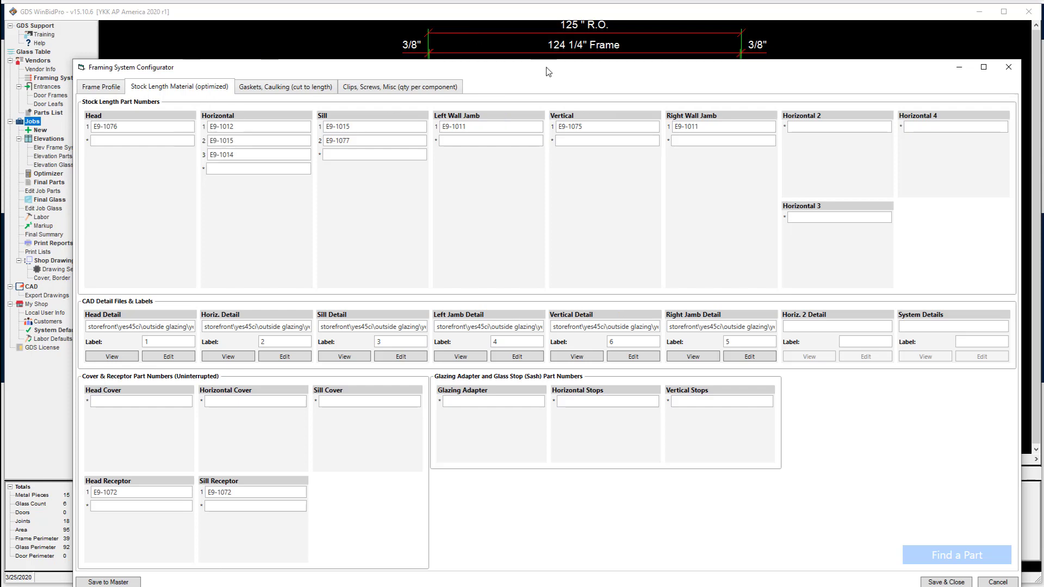
# Set the quantity of the horizontal glass stop E9-1015 to 2 by appending *2 to its part number.
pyautogui.moveTo(555, 69); pyautogui.dragTo(582, 370)
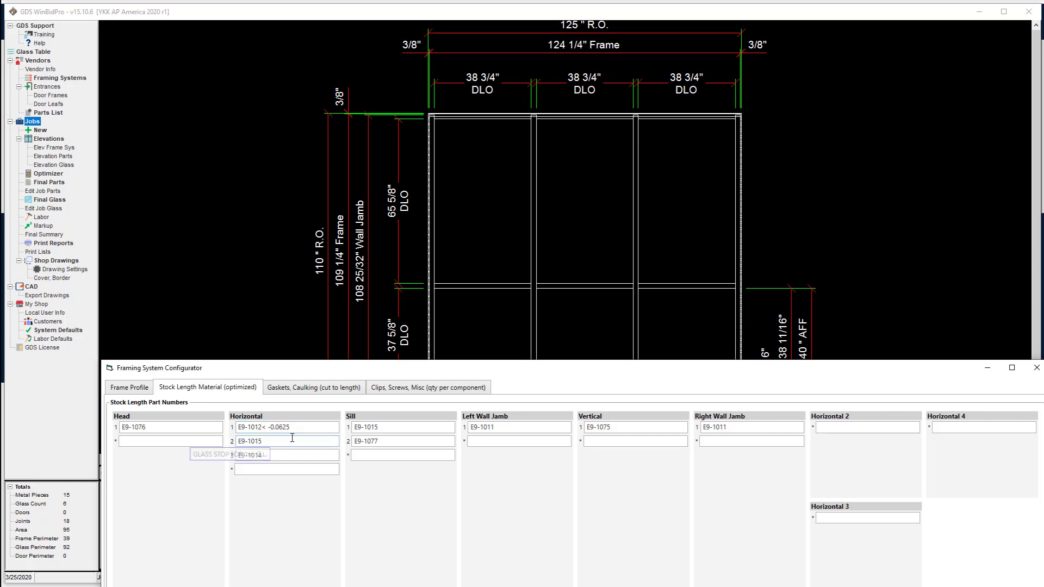
pyautogui.click(291, 440)
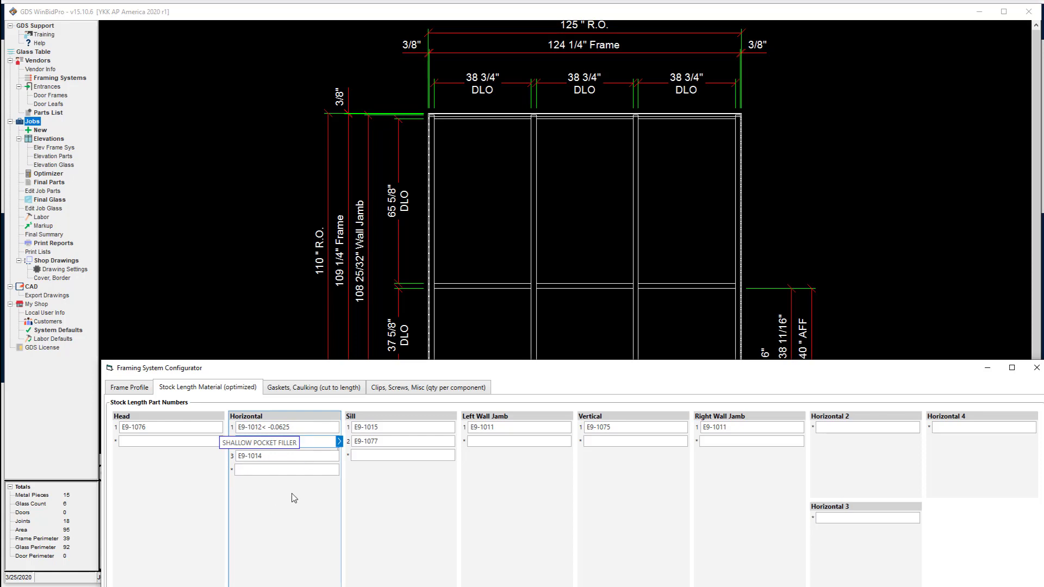
pyautogui.press('BackSpace')
pyautogui.press('BackSpace')
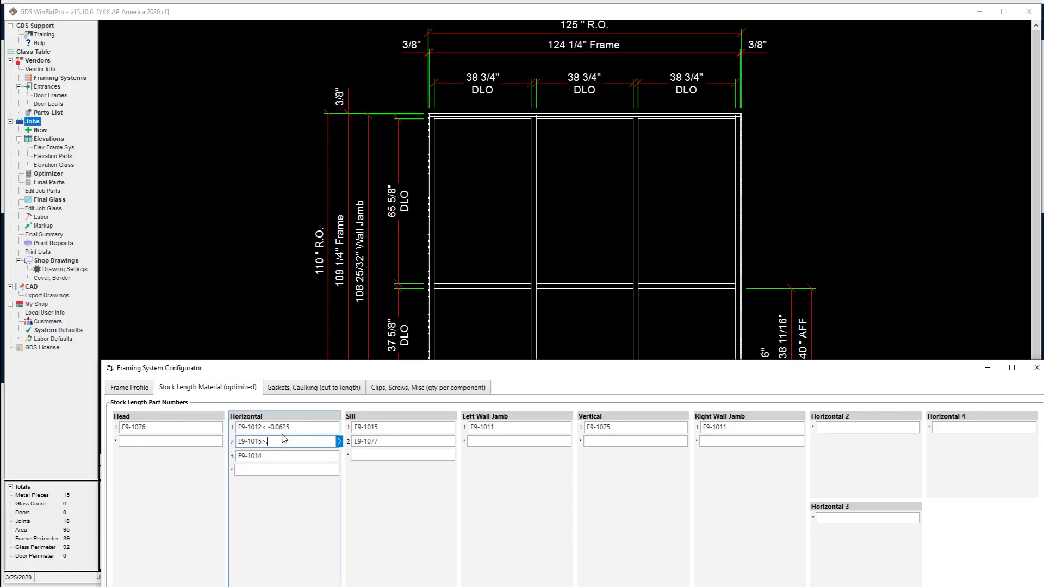
pyautogui.press('BackSpace')
pyautogui.press('BackSpace')
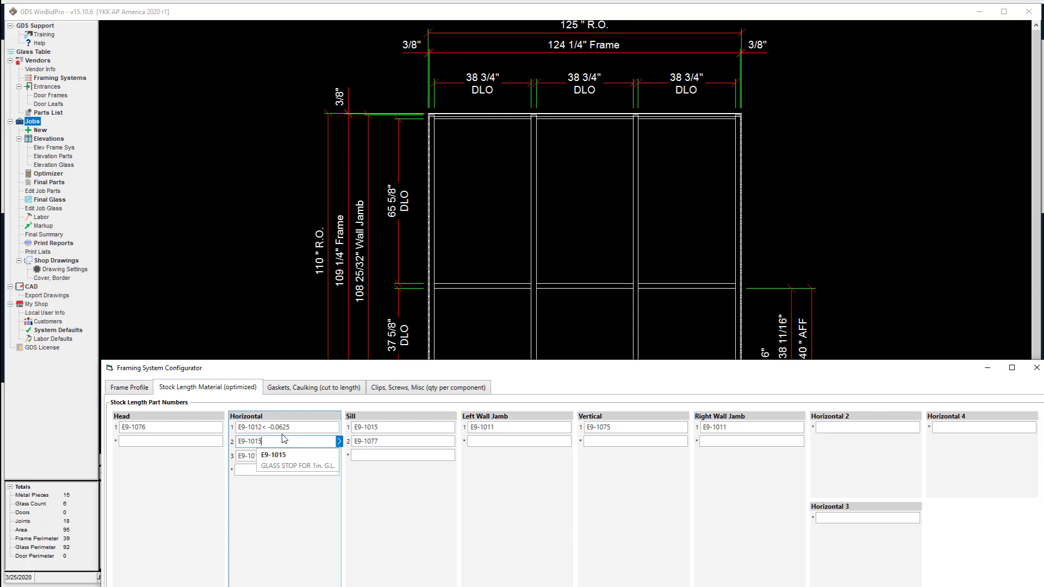
pyautogui.write('*')
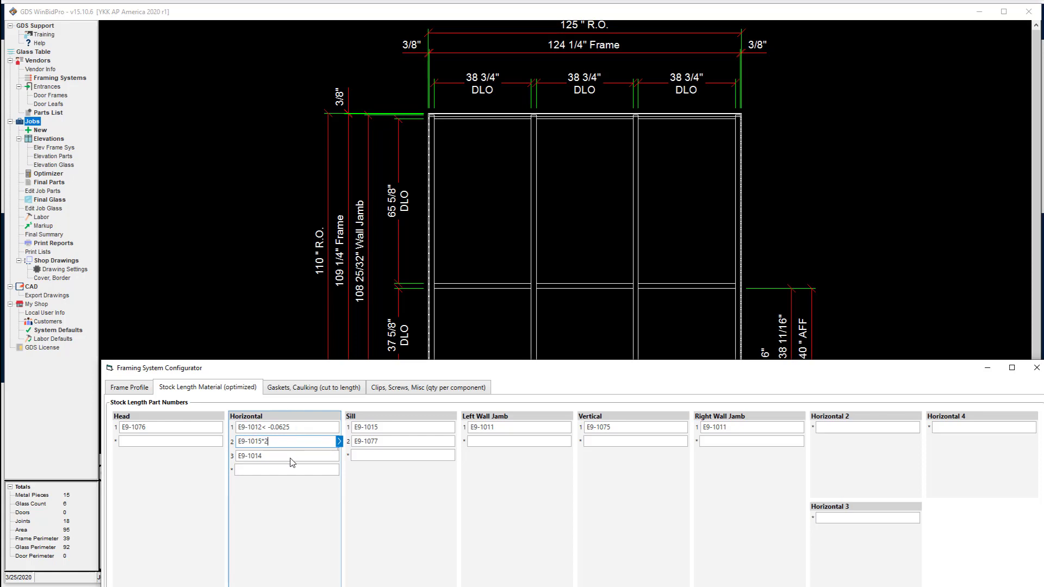
pyautogui.press('Return')
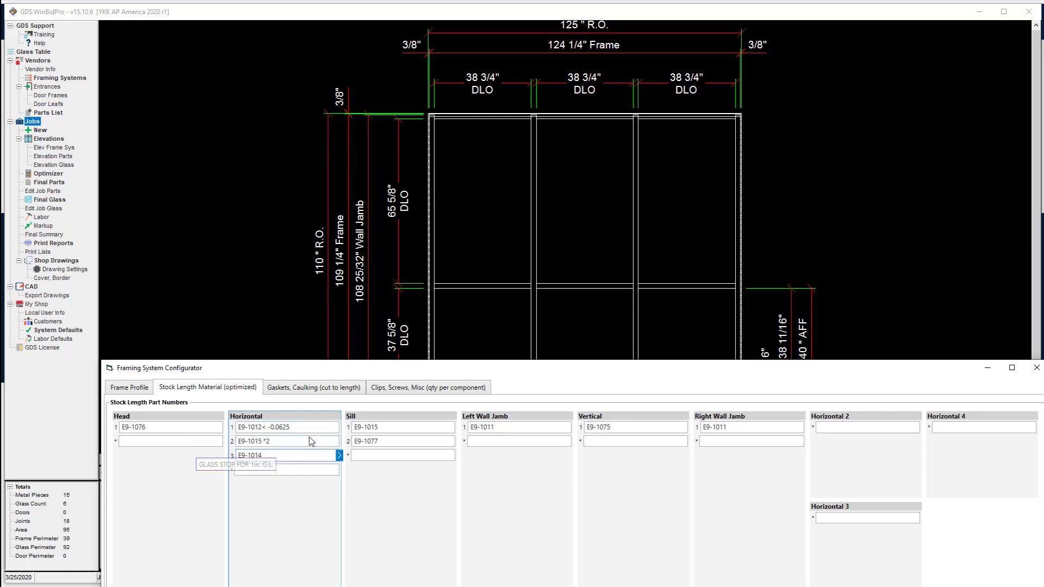
# Set the length adjustment of the horizontal glass stop E9-1015 to -0.0625.
pyautogui.click(333, 440)
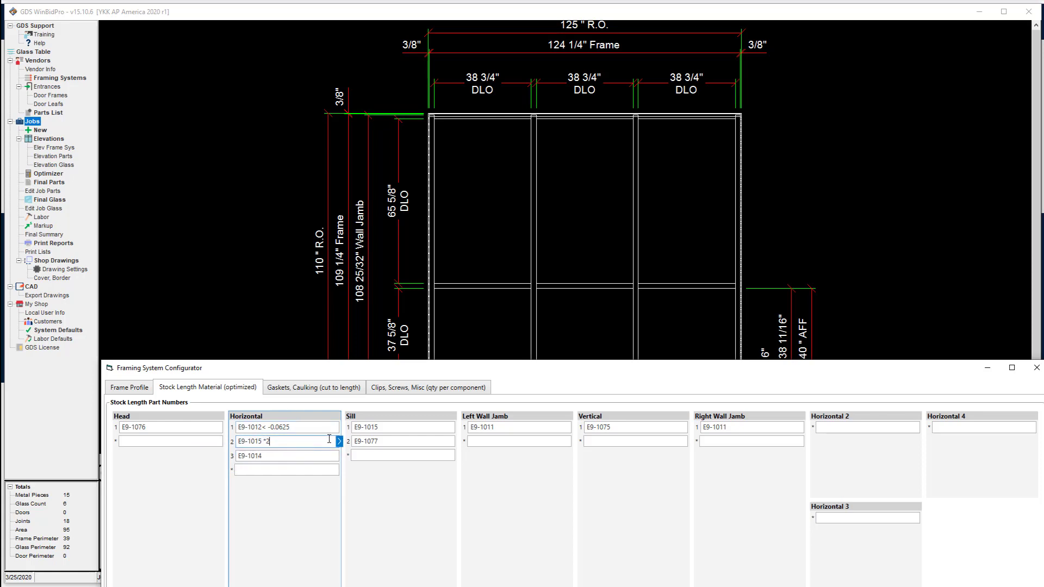
pyautogui.click(339, 442)
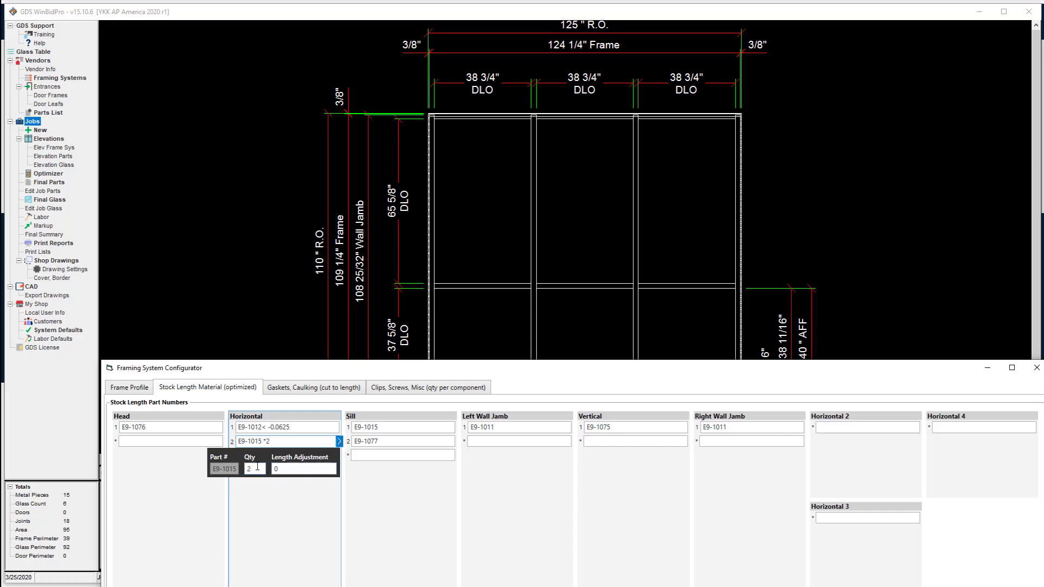
pyautogui.click(257, 468)
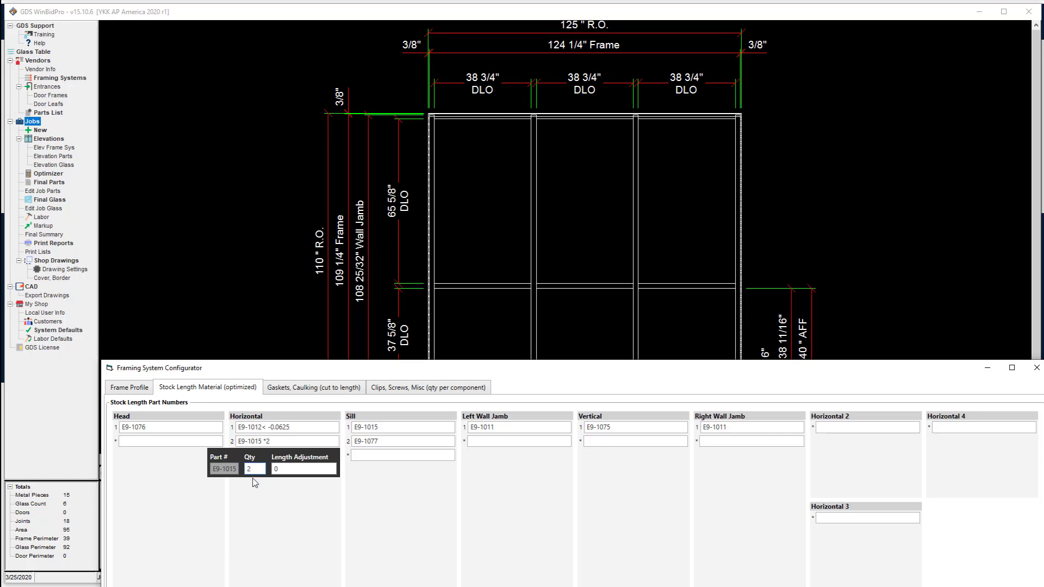
pyautogui.click(301, 467)
pyautogui.press('Tab')
pyautogui.click(303, 494)
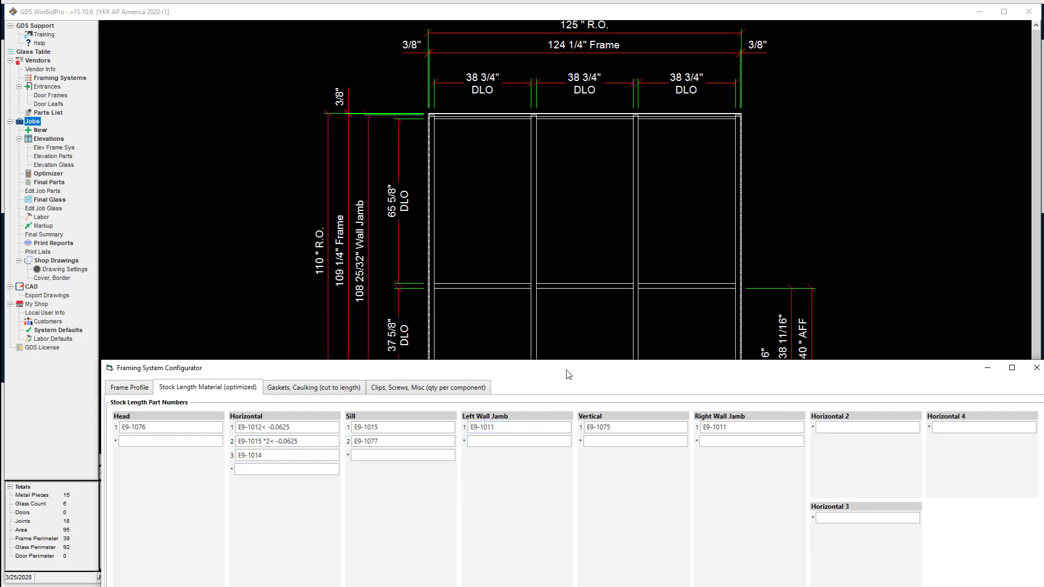
# View the left jamb's CAD detail drawing in an enlarged viewer window.
pyautogui.moveTo(566, 369); pyautogui.dragTo(513, 49)
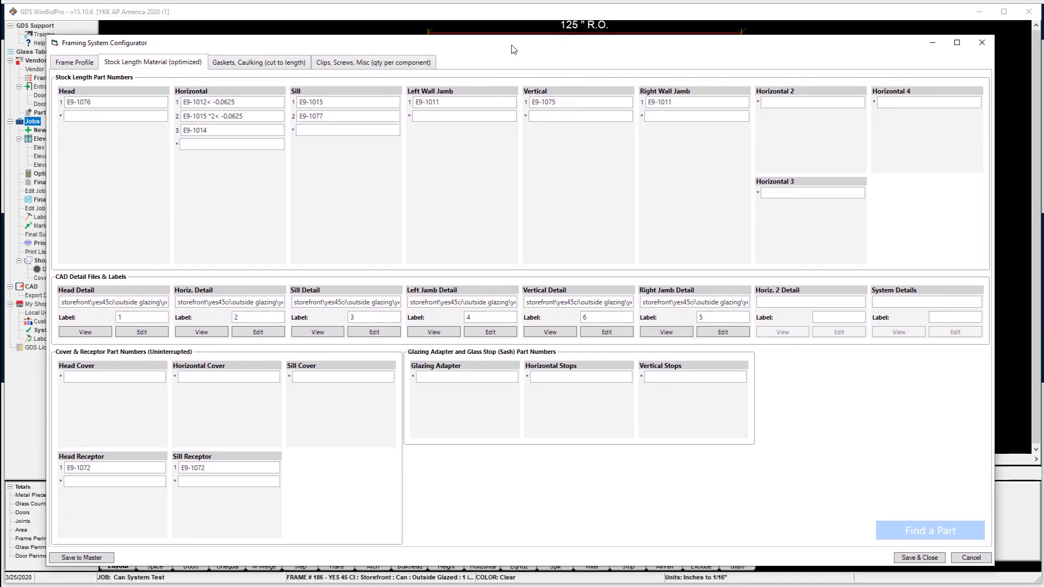
pyautogui.click(454, 301)
pyautogui.click(446, 336)
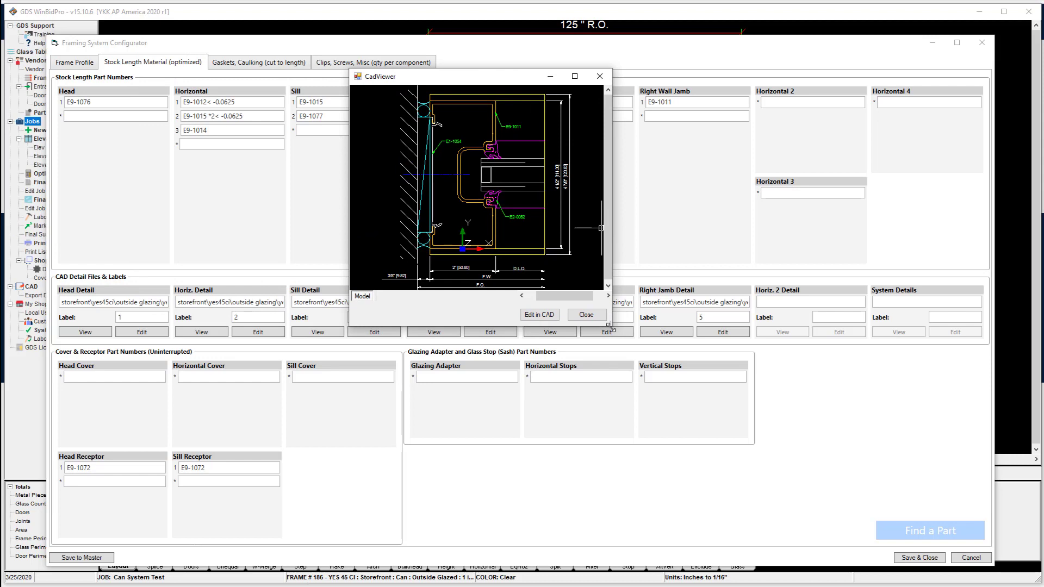
pyautogui.moveTo(609, 325)
pyautogui.mouseDown()
pyautogui.moveTo(796, 436)
pyautogui.moveTo(807, 472)
pyautogui.mouseUp()
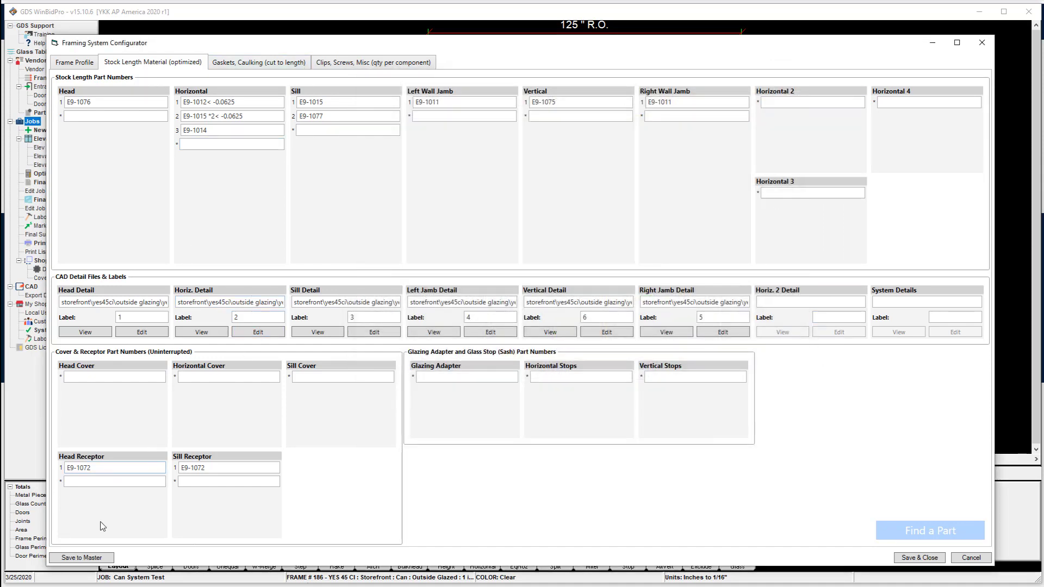
# Review the frame profile settings and the quantity and length adjustment options of sill part E9-1077.
pyautogui.click(74, 62)
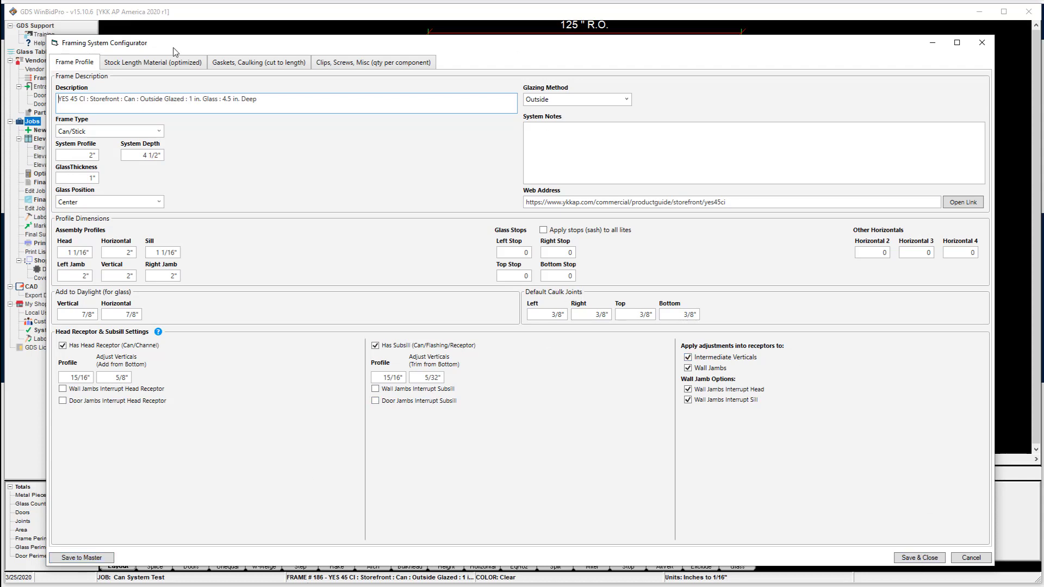
pyautogui.click(157, 63)
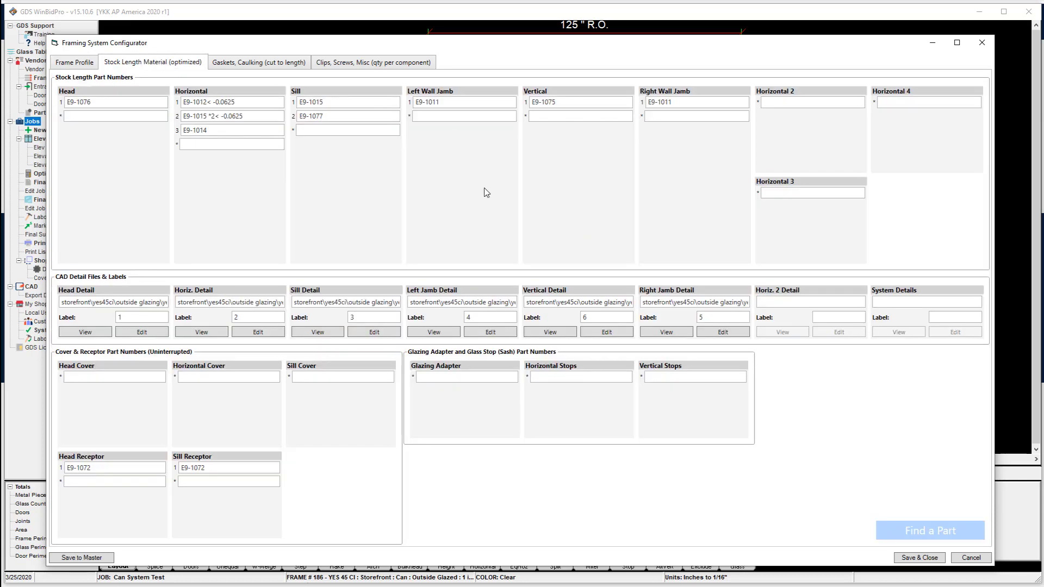
pyautogui.click(398, 116)
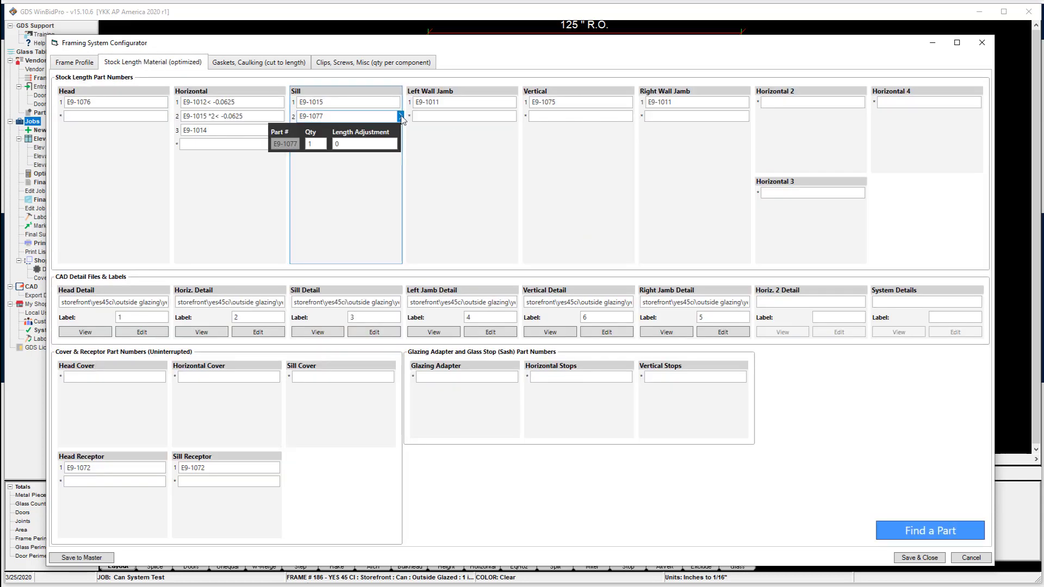
# Examine the quantity option of glazing gasket E2-0052 among the cut-to-length materials.
pyautogui.click(235, 63)
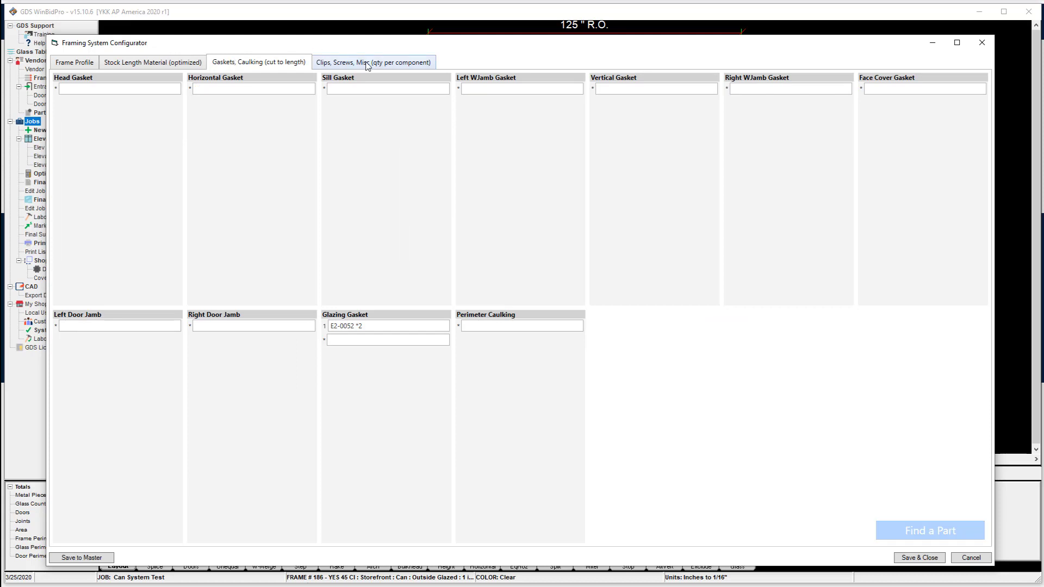
pyautogui.click(386, 327)
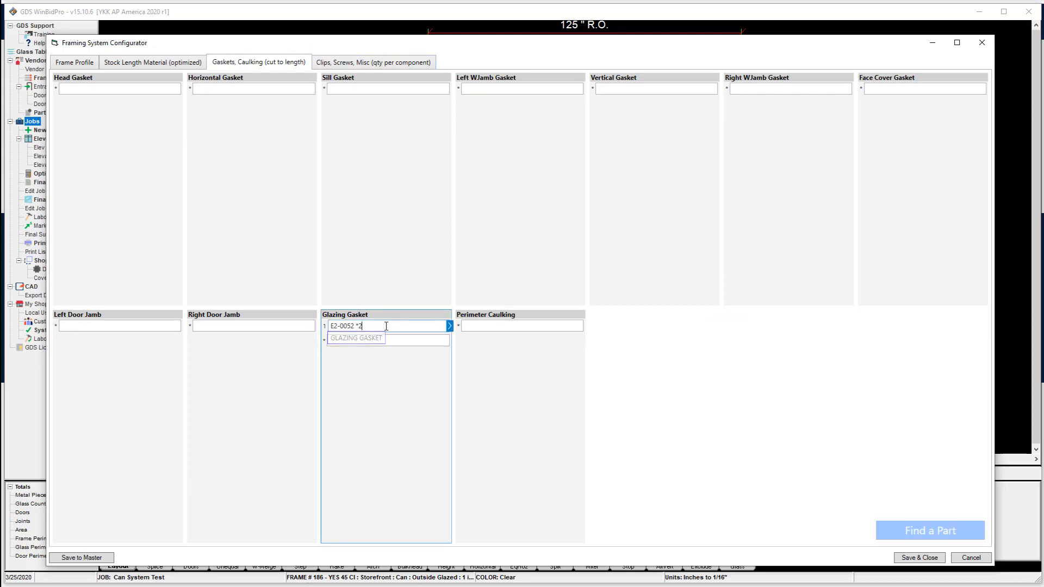
pyautogui.click(449, 326)
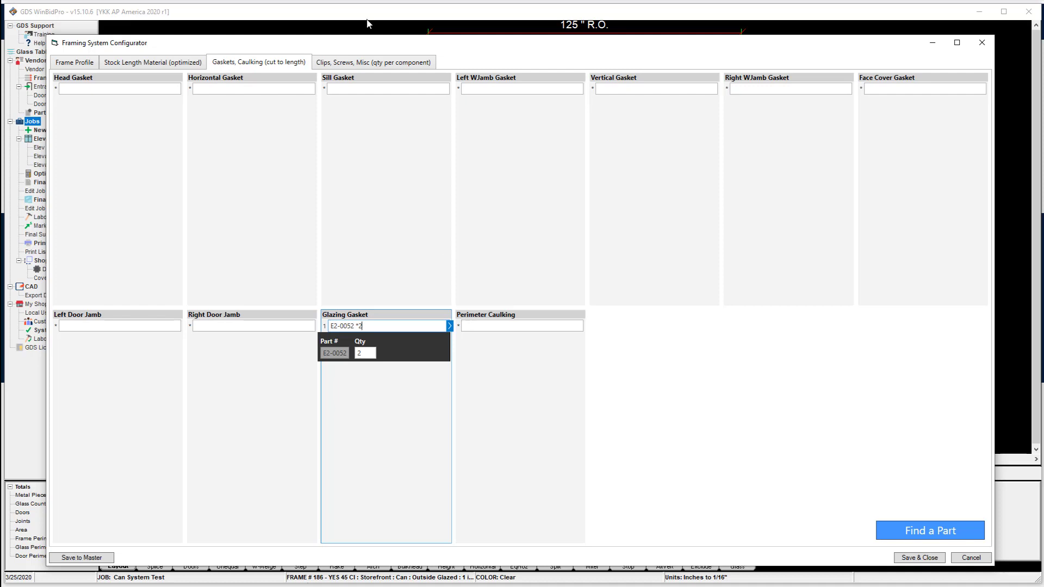
# Make the per-horizontal part E1-1013 apply every 12 on center and 0 from the edge.
pyautogui.click(359, 66)
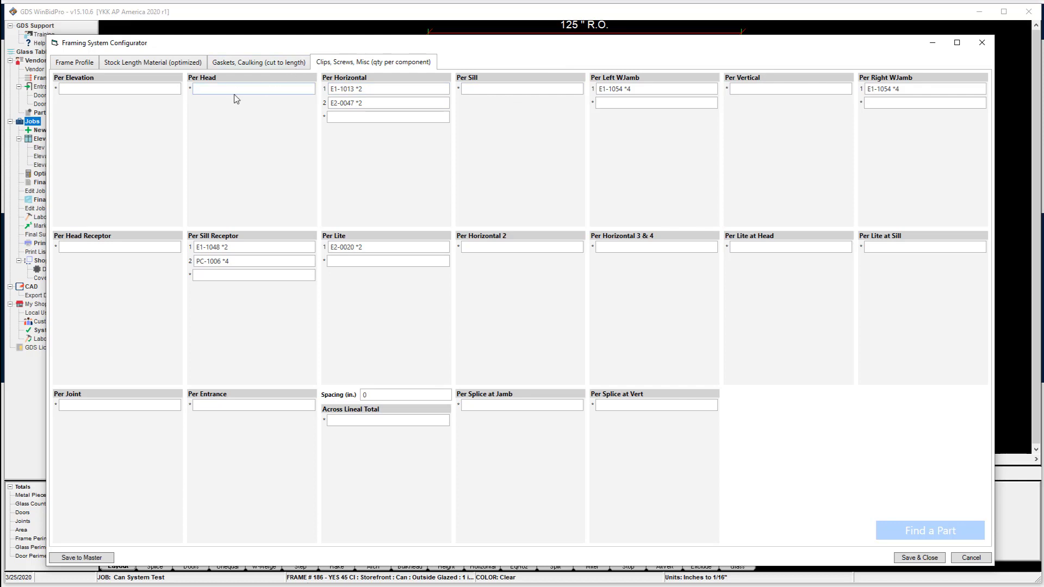
pyautogui.moveTo(374, 90)
pyautogui.moveTo(437, 89)
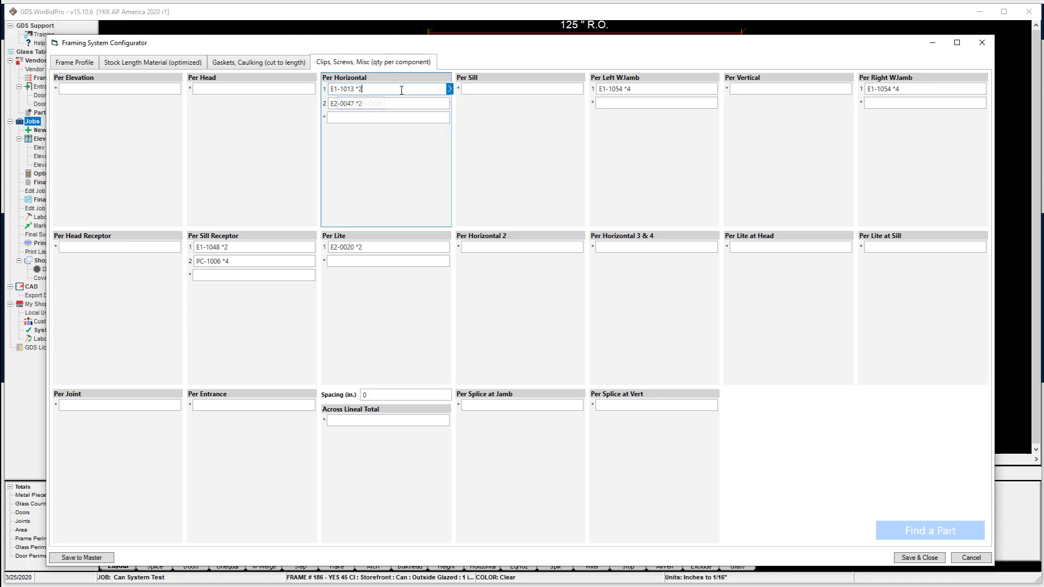
pyautogui.click(438, 89)
pyautogui.click(449, 89)
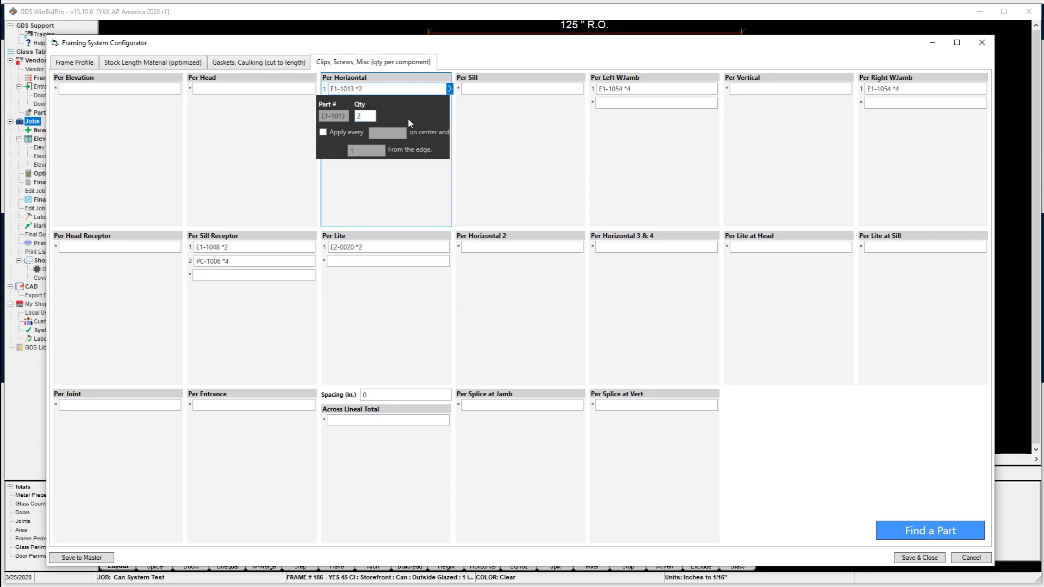
pyautogui.click(323, 132)
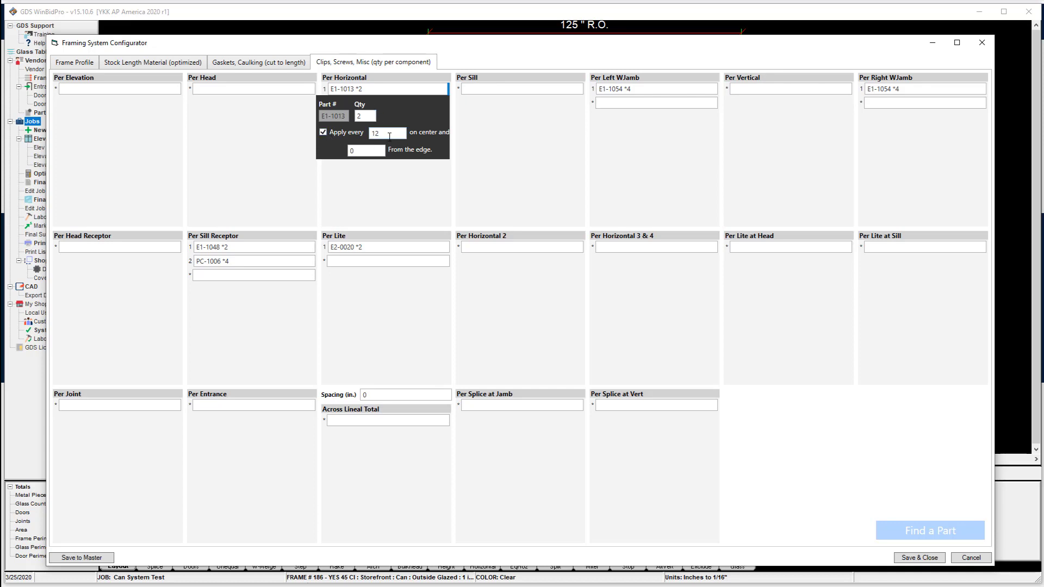
pyautogui.click(361, 151)
pyautogui.press('Tab')
# Make the left wall jamb part E1-1054 apply every 12 on center, with its distance from the edge specified.
pyautogui.click(658, 89)
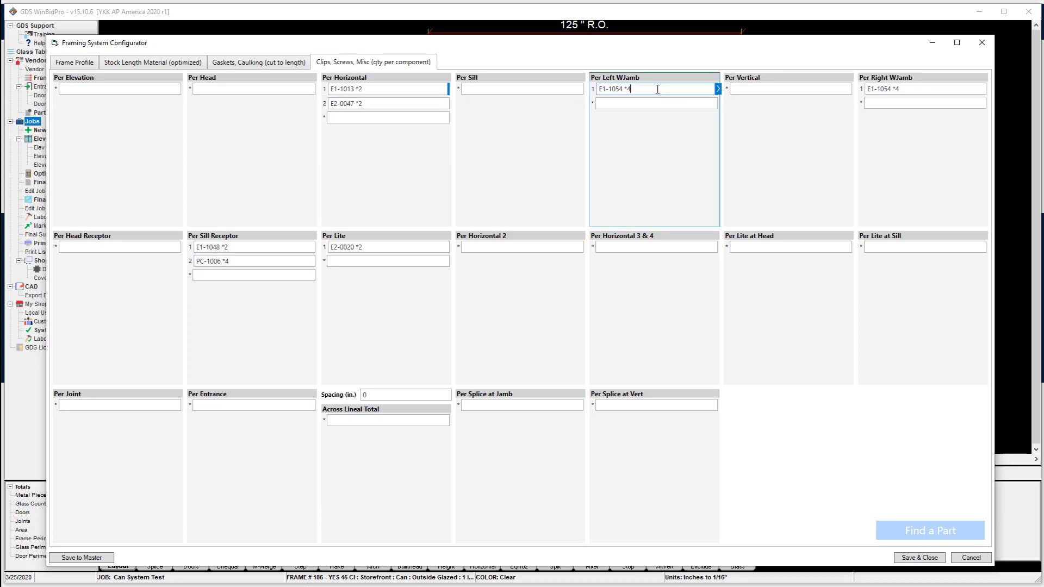
pyautogui.click(717, 88)
pyautogui.click(610, 132)
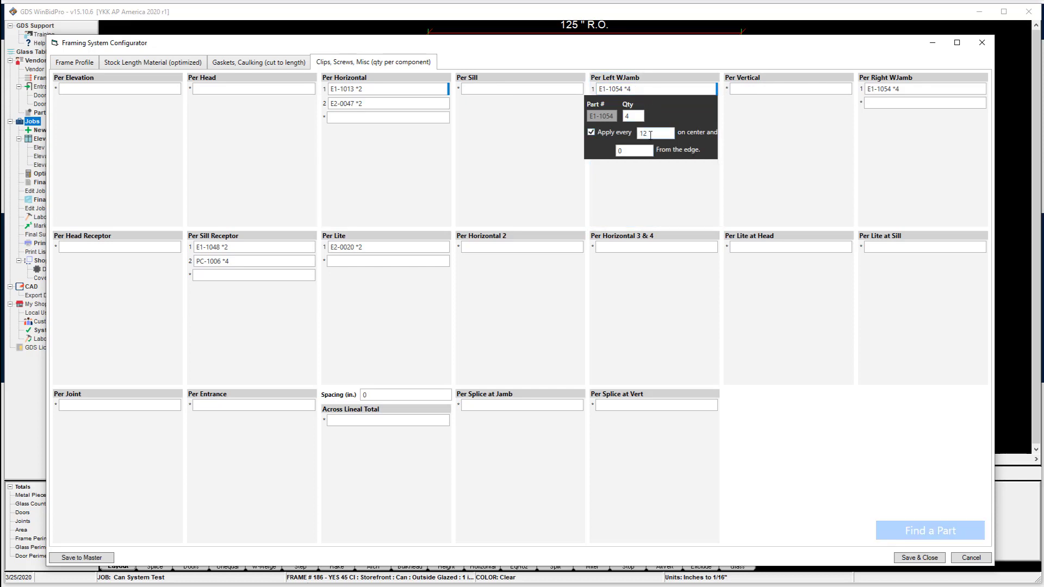
pyautogui.click(629, 150)
pyautogui.click(642, 116)
# Make the right wall jamb part E1-1054 apply every 12 on center and 4 from the edge.
pyautogui.click(935, 89)
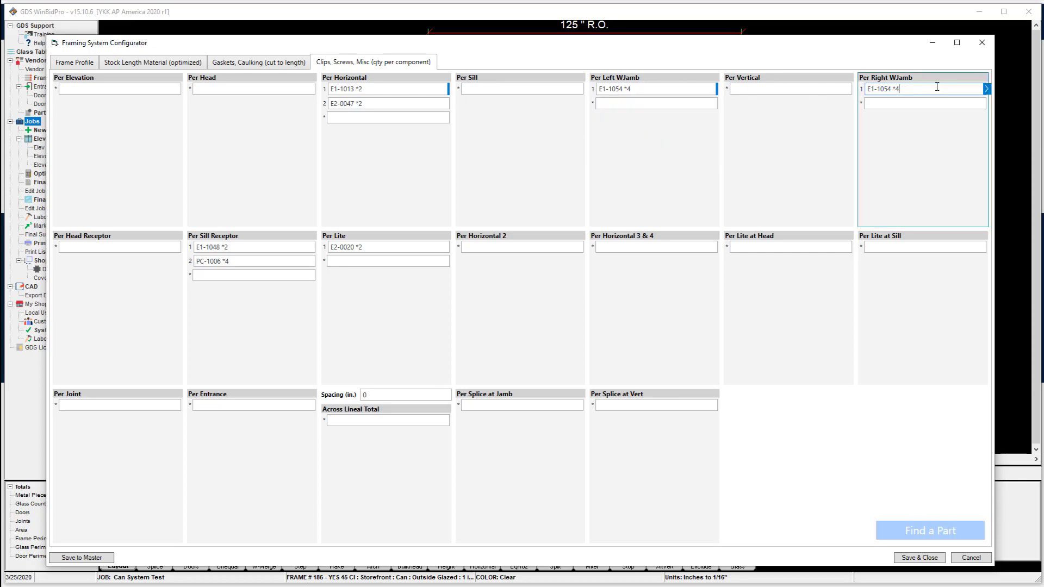
pyautogui.click(986, 89)
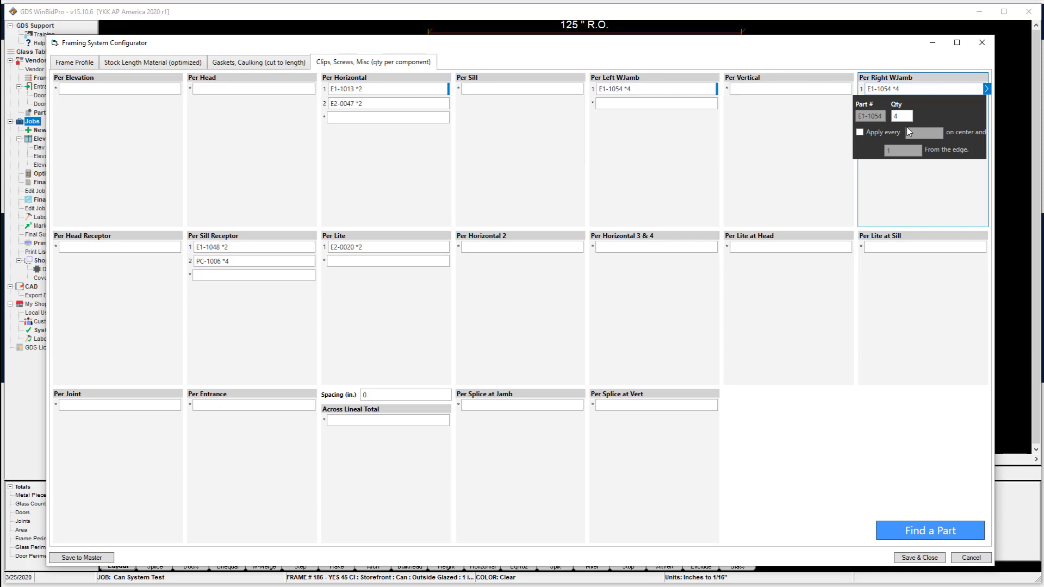
pyautogui.click(859, 132)
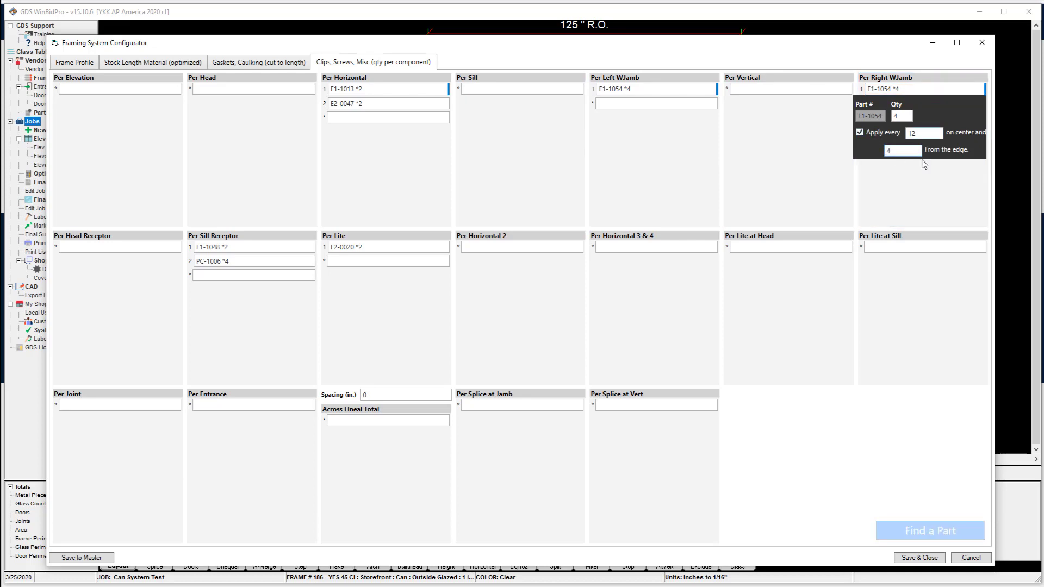
pyautogui.click(929, 198)
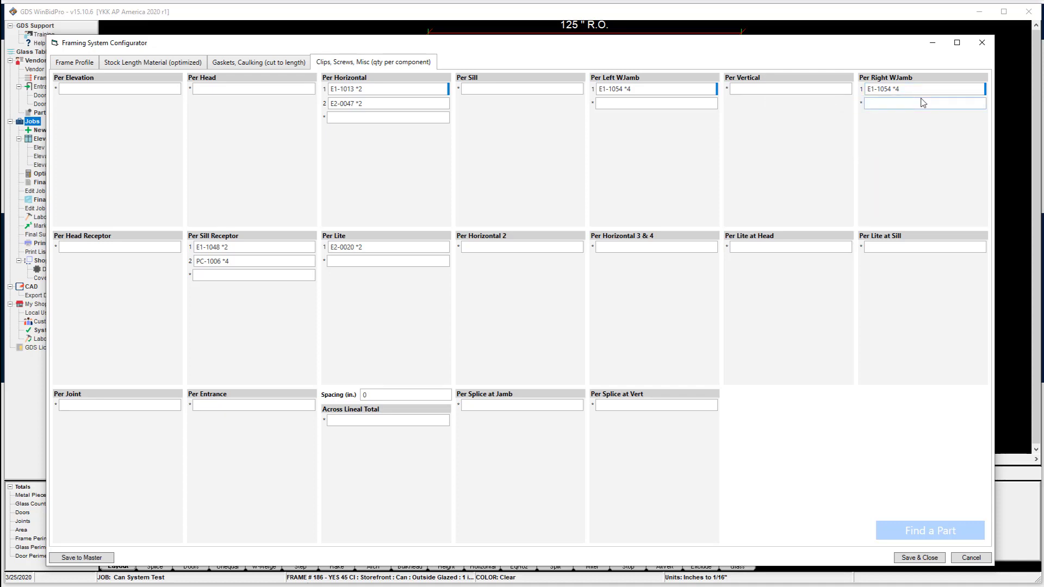
# Set the spacing for parts counted across the lineal total to 12 inches.
pyautogui.click(346, 424)
pyautogui.click(363, 420)
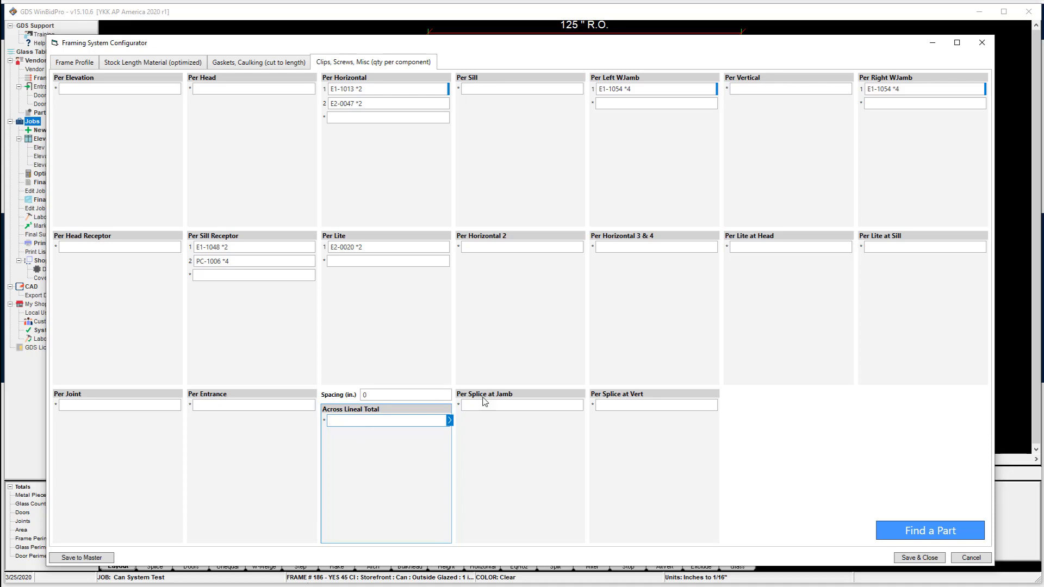
pyautogui.click(380, 398)
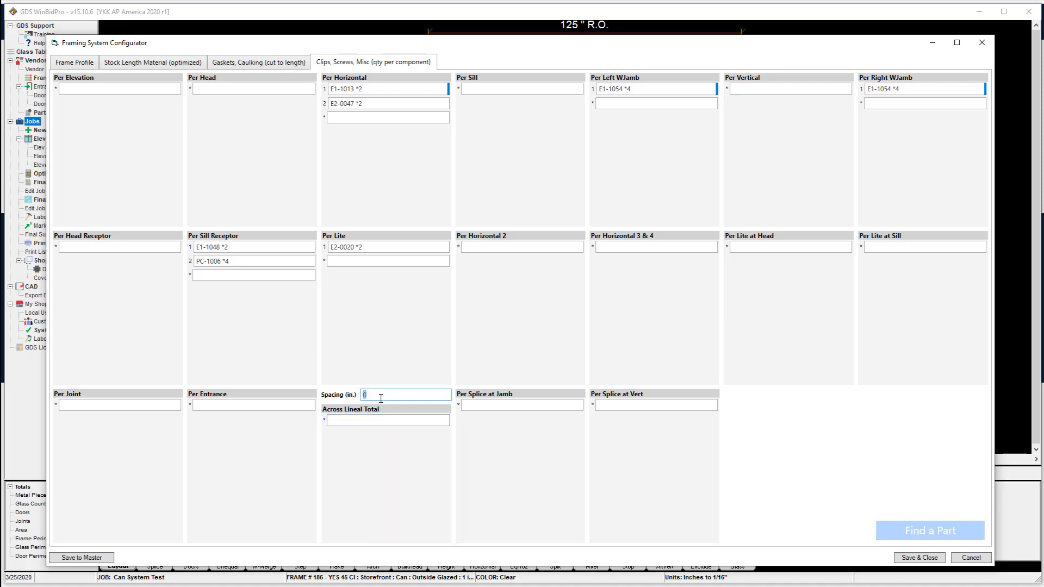
# Add offset pivot part P-22102-HP to the parts applied across the lineal total.
pyautogui.click(361, 422)
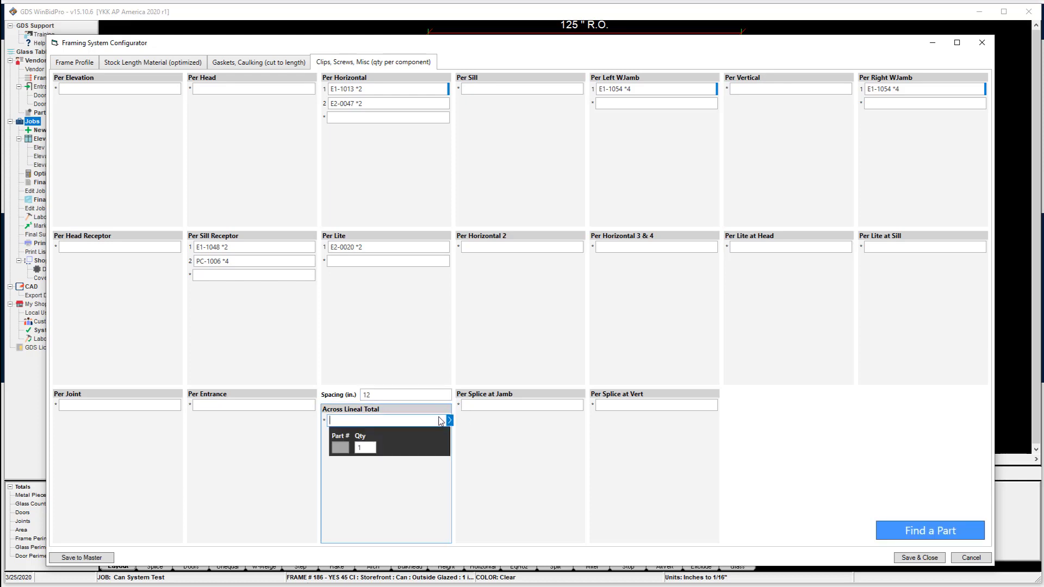
pyautogui.write('s')
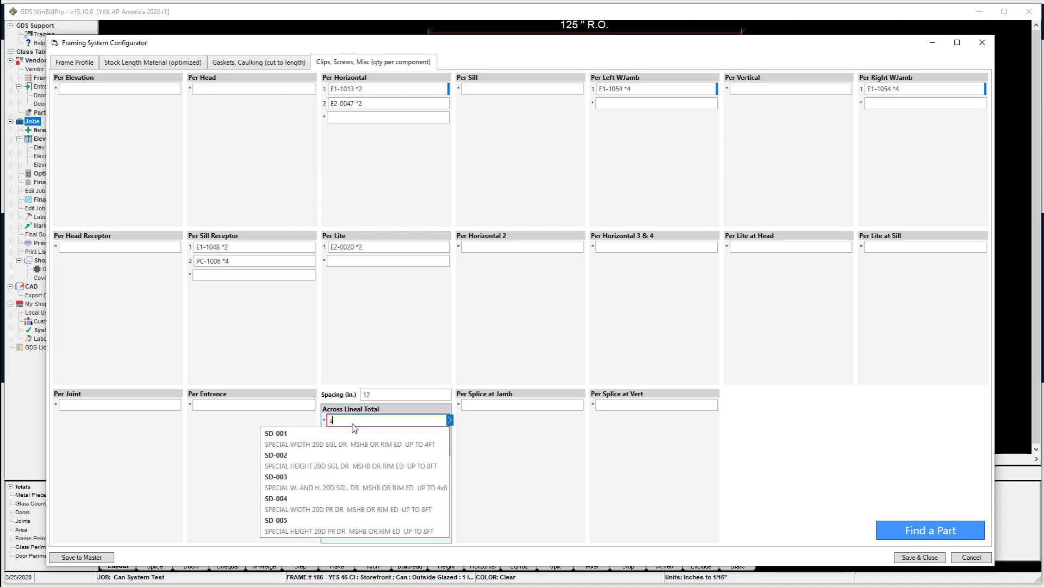
pyautogui.press('BackSpace')
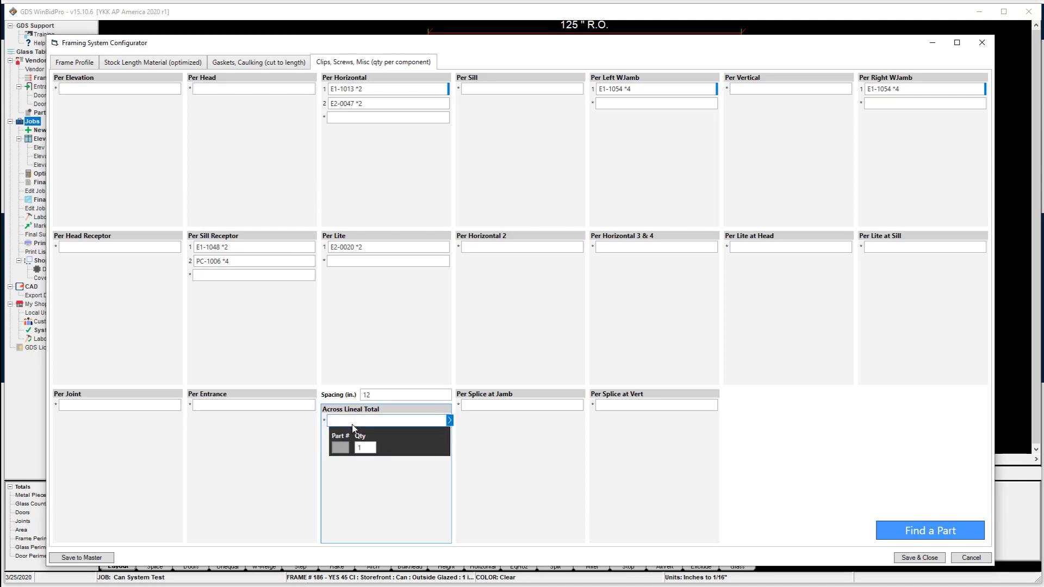
pyautogui.write('p')
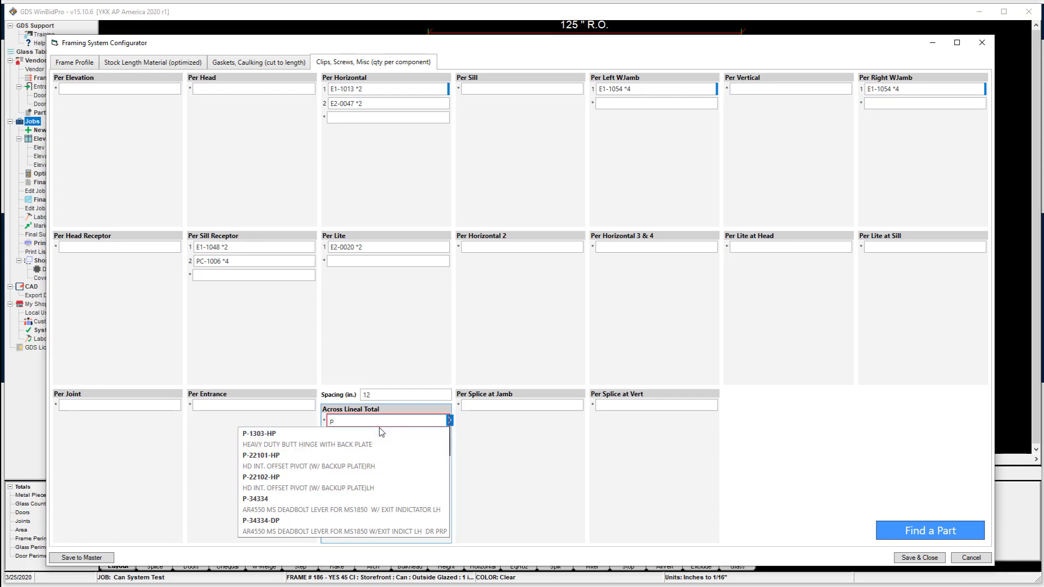
pyautogui.click(354, 477)
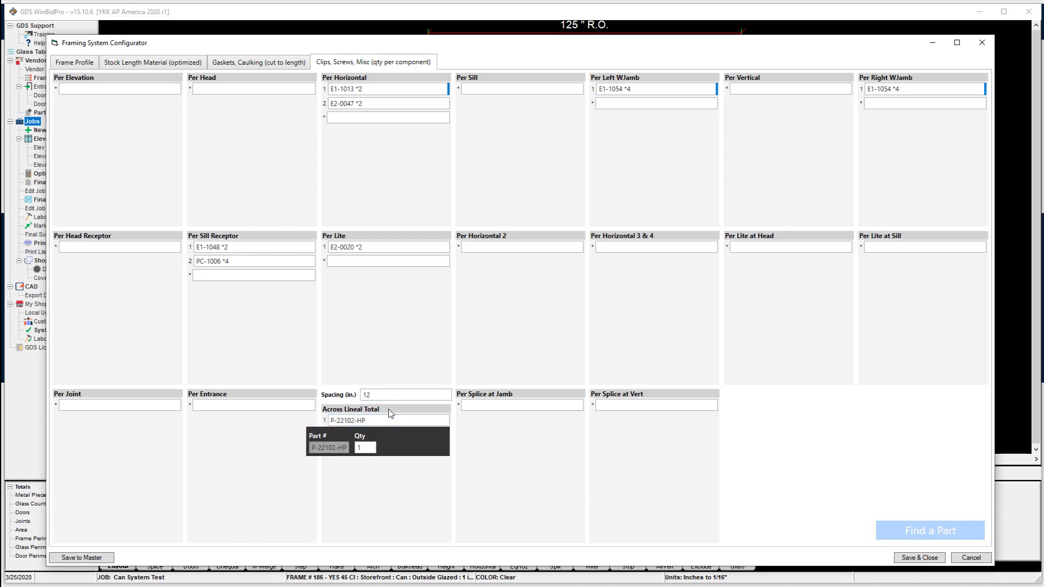
pyautogui.click(376, 393)
pyautogui.click(500, 402)
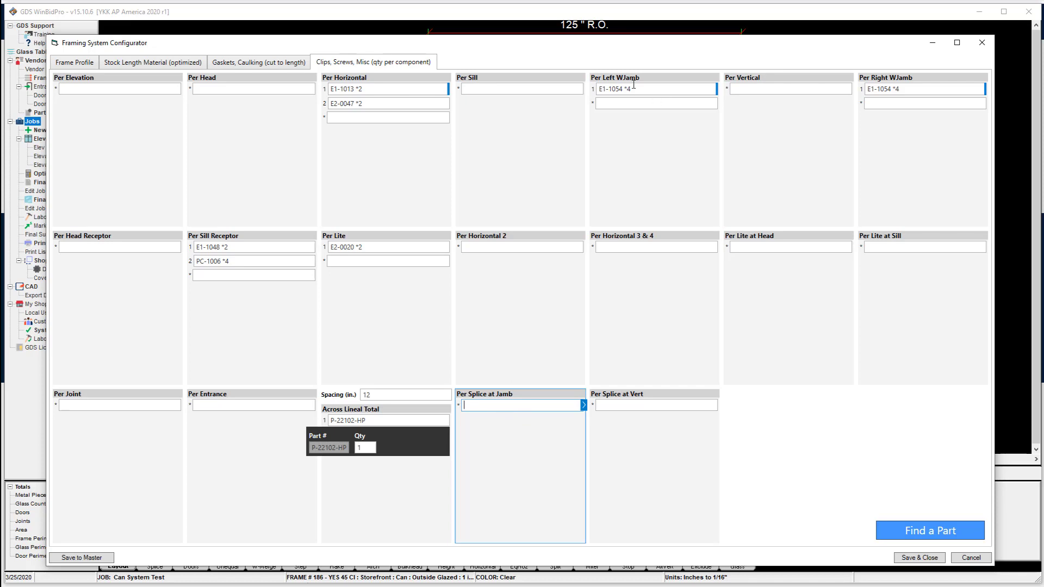
pyautogui.click(509, 112)
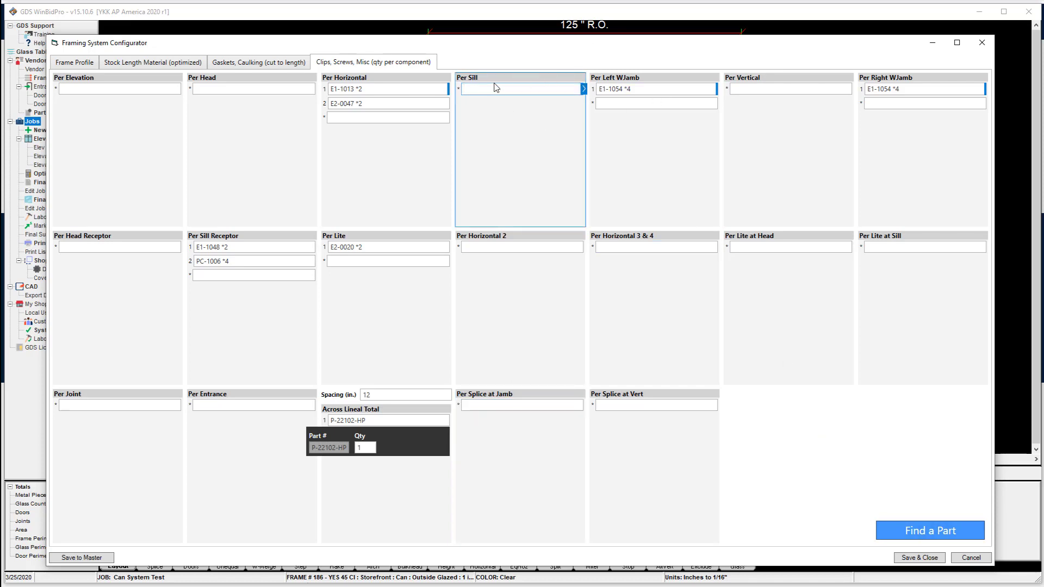
pyautogui.write('ss')
pyautogui.press('BackSpace')
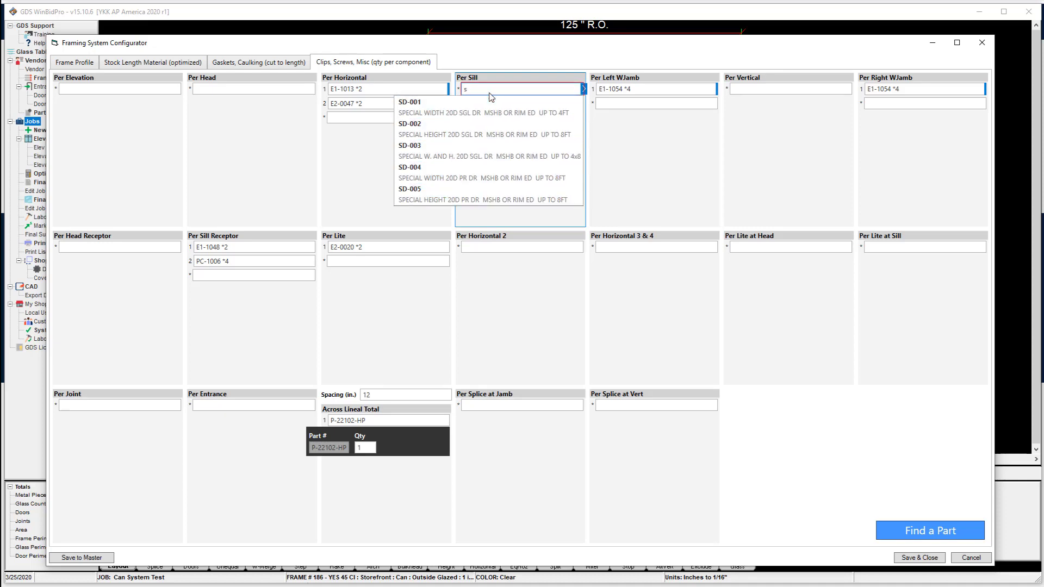
pyautogui.press('BackSpace')
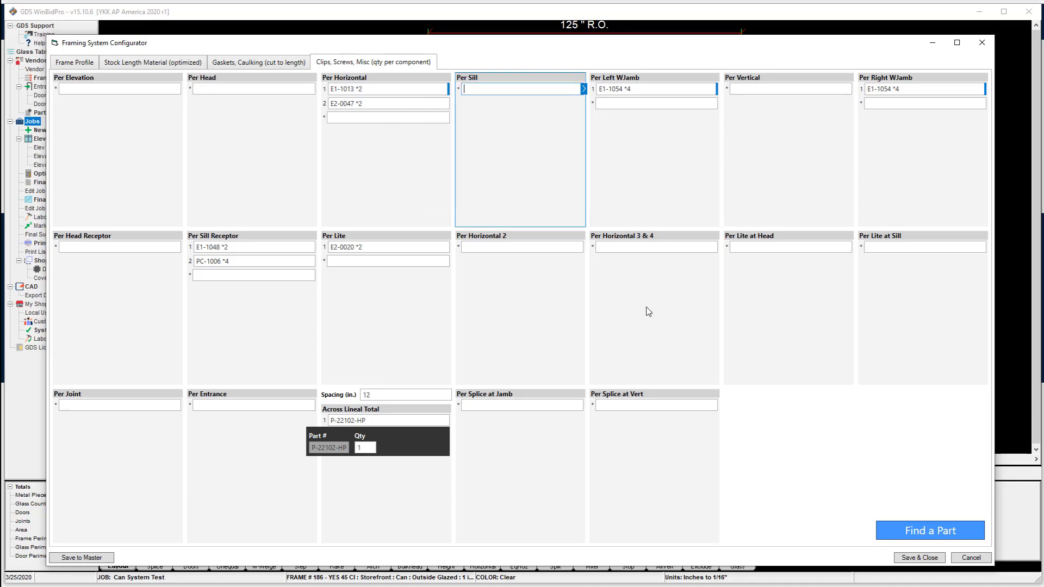
pyautogui.click(896, 534)
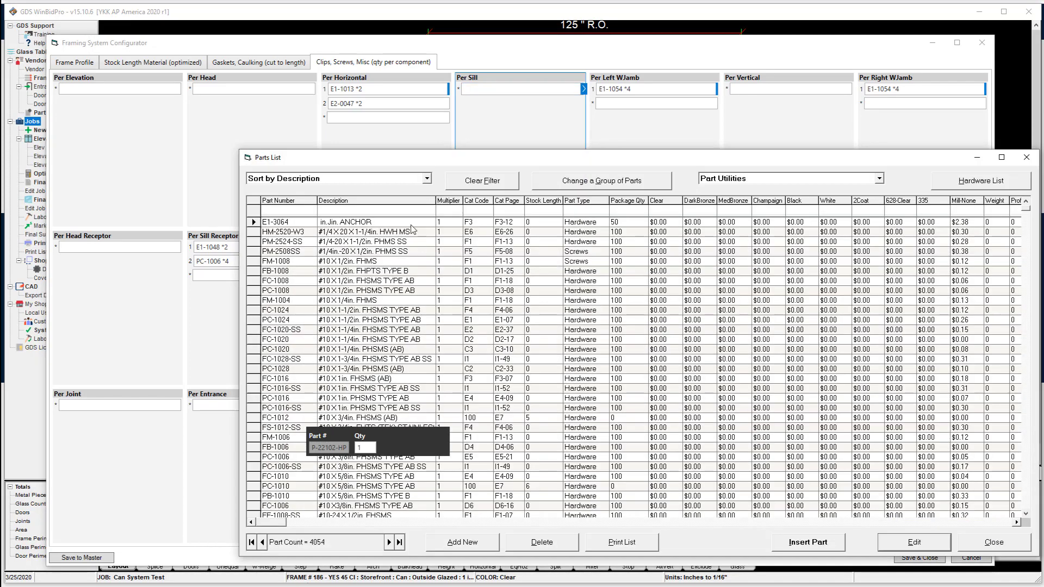
pyautogui.moveTo(559, 158); pyautogui.dragTo(522, 103)
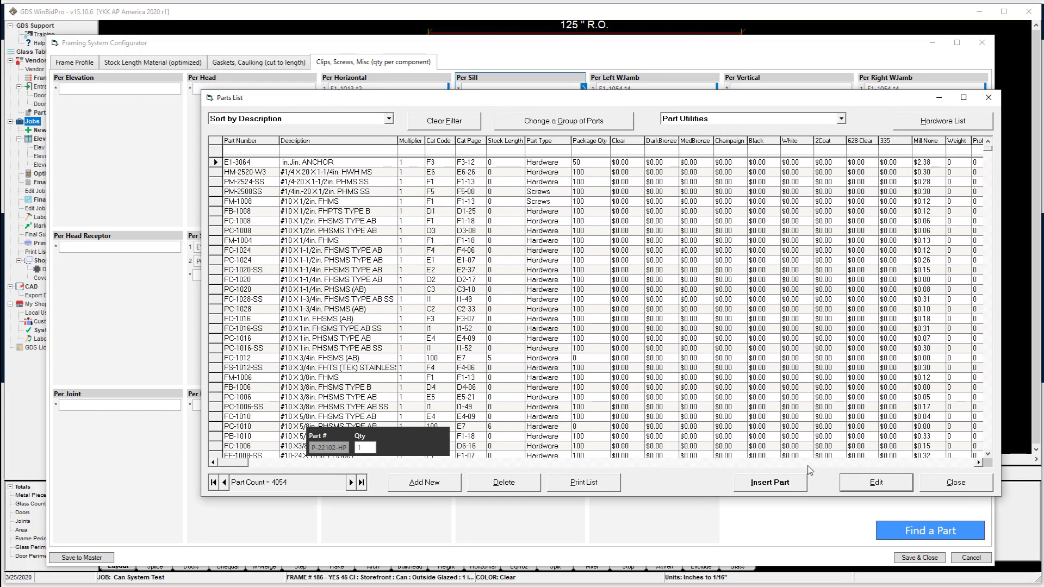
pyautogui.click(952, 485)
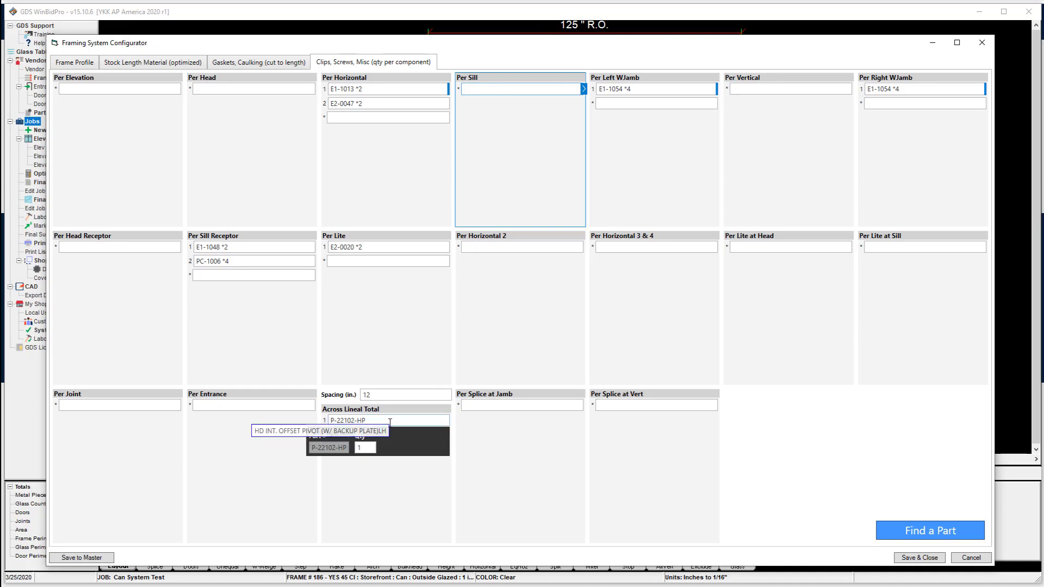
# Dismiss the quantity options of the across-lineal-total part P-22102-HP.
pyautogui.click(362, 420)
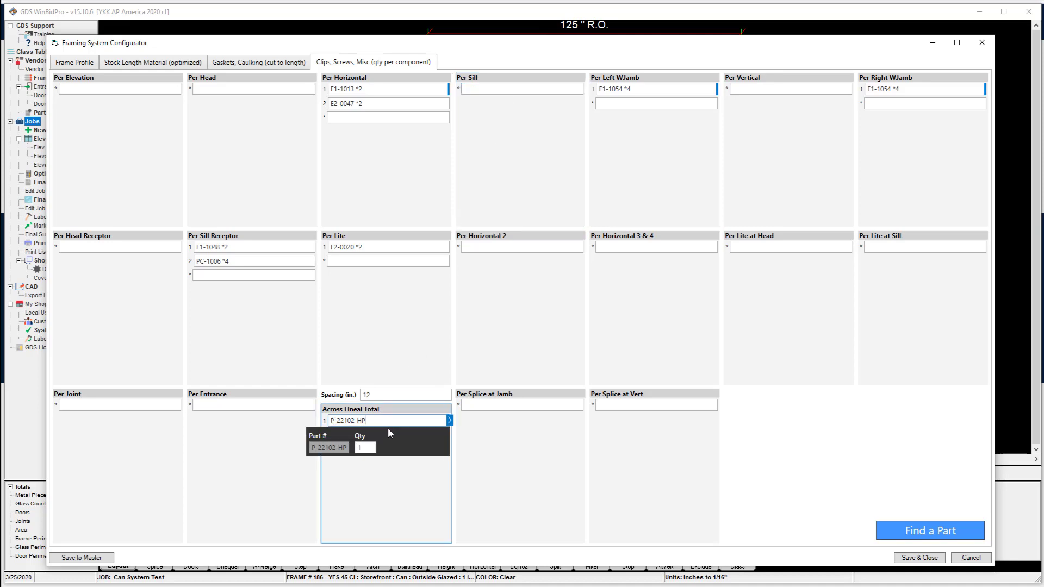
pyautogui.click(430, 396)
pyautogui.click(565, 414)
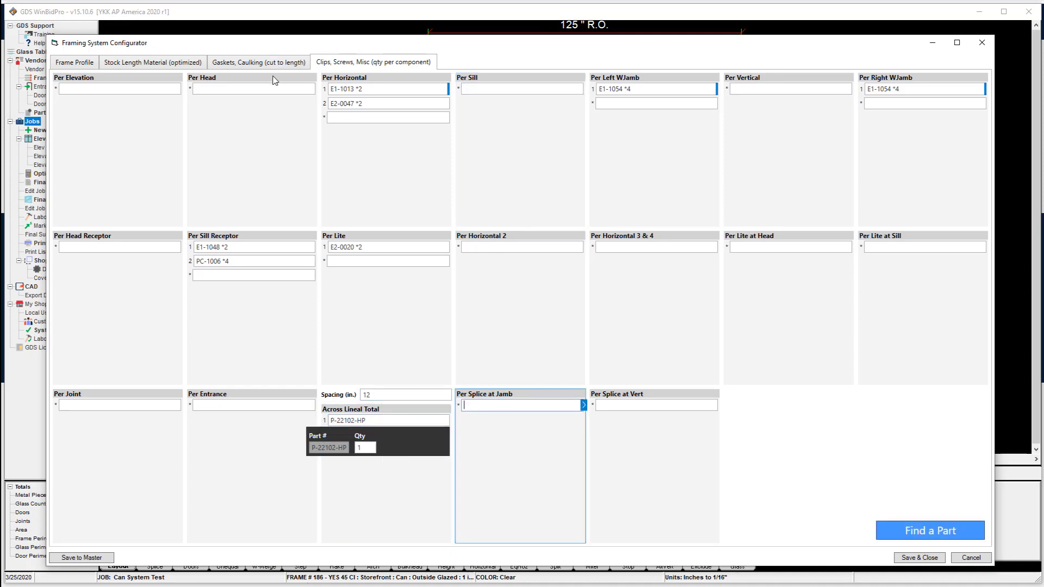
pyautogui.click(299, 61)
pyautogui.click(366, 67)
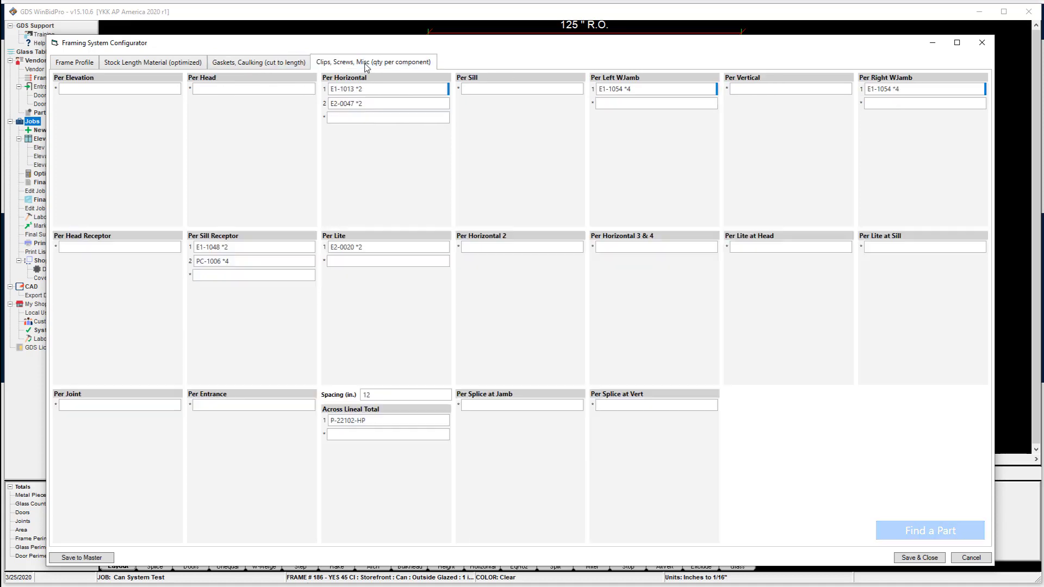
# Open the parts list to find a part for the empty per-sill entry.
pyautogui.click(506, 90)
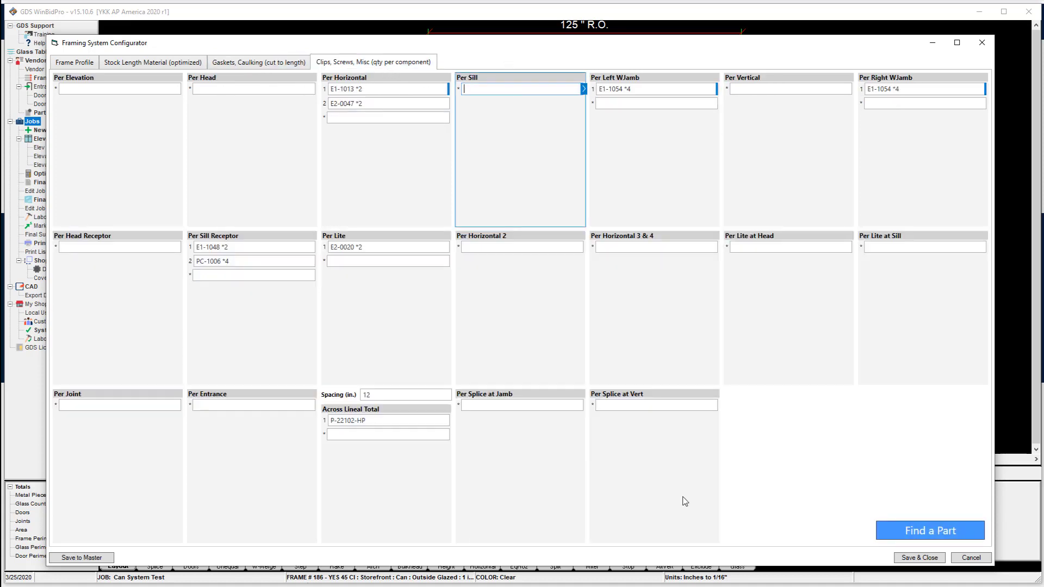
pyautogui.click(929, 530)
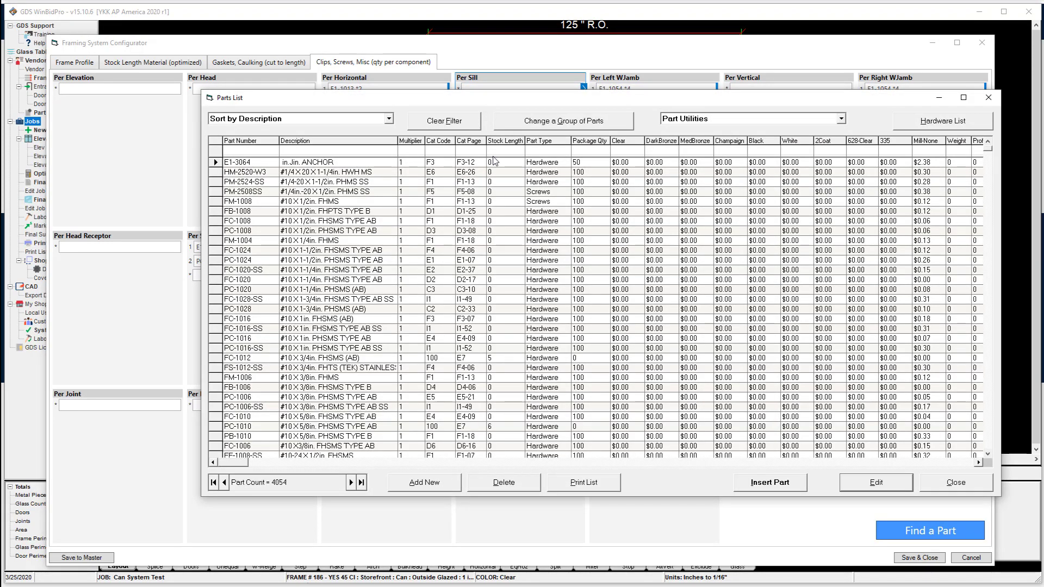
pyautogui.write('di')
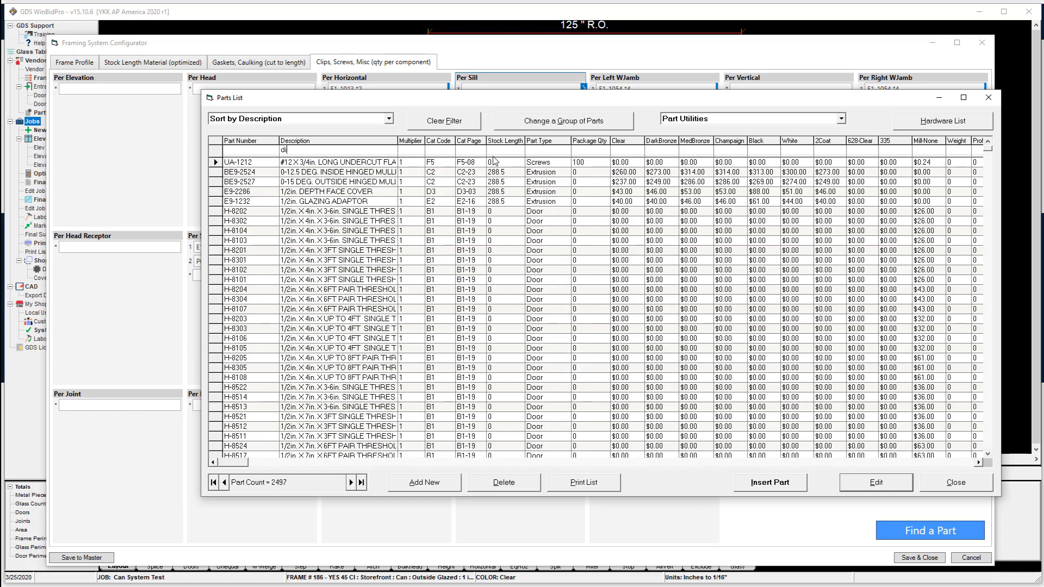
pyautogui.write('v')
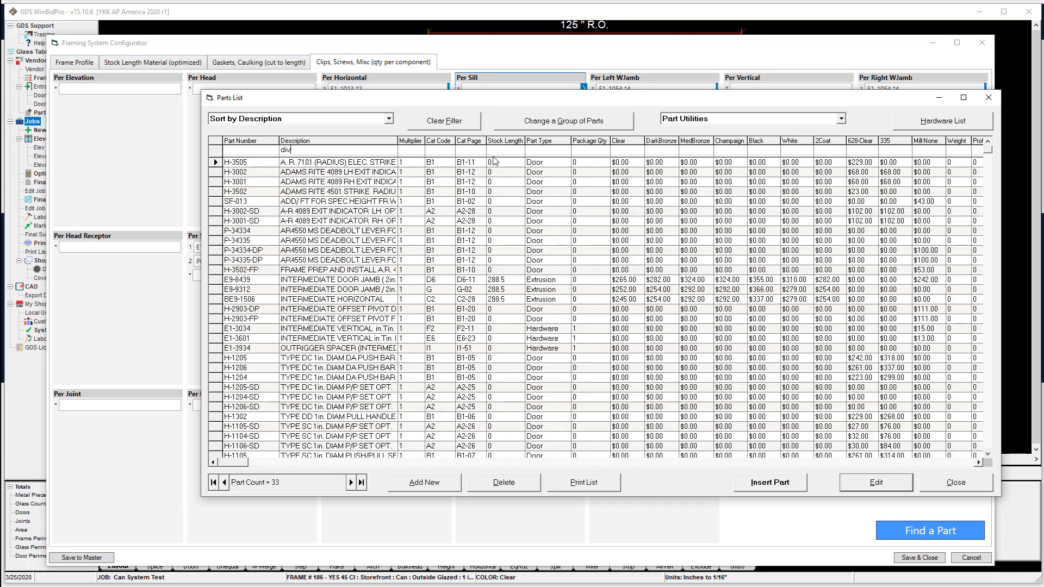
pyautogui.write('id')
pyautogui.press('BackSpace')
pyautogui.press('BackSpace')
pyautogui.press('BackSpace')
pyautogui.press('BackSpace')
pyautogui.press('BackSpace')
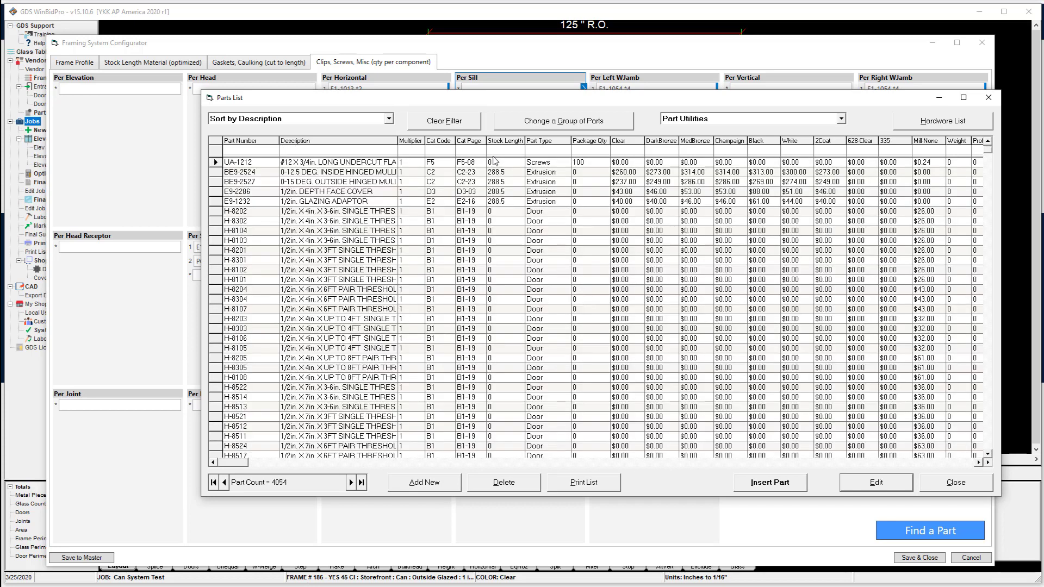
# Filter the part descriptions by "def" and insert water deflector E2-0254 as a per-sill part.
pyautogui.write('def')
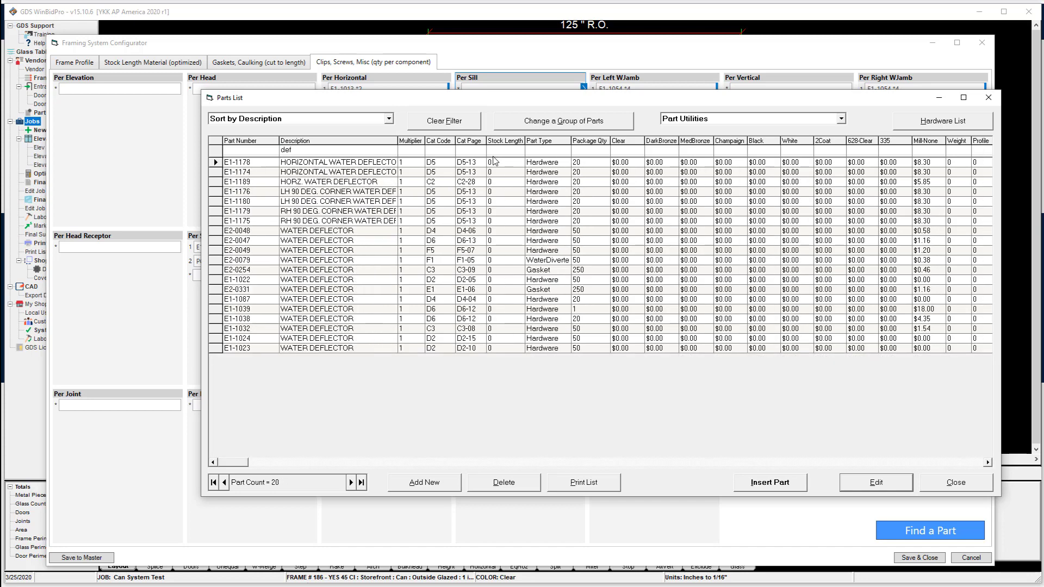
pyautogui.click(340, 270)
pyautogui.click(770, 482)
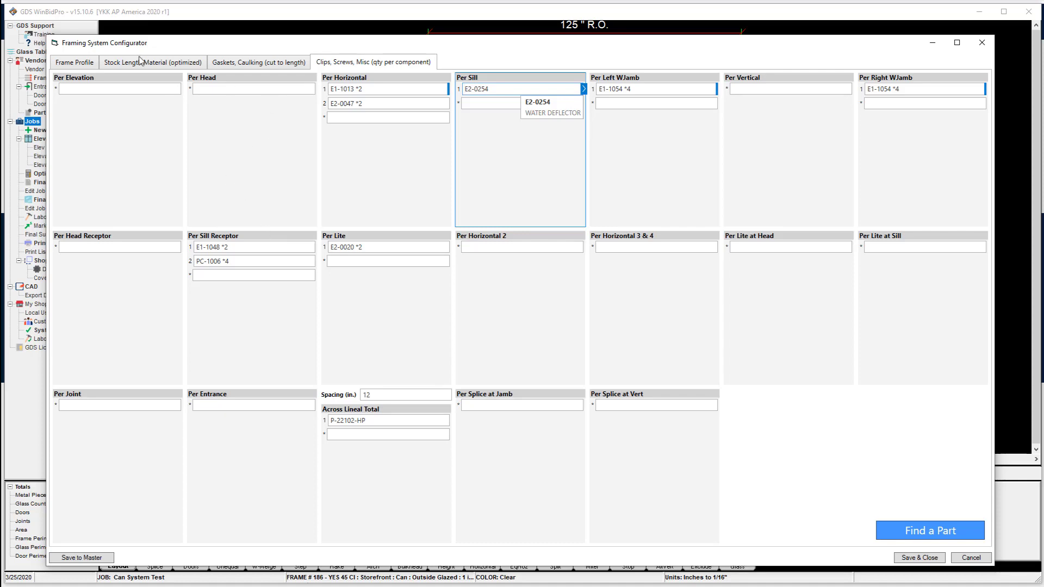
# Review the frame profile settings, the quantity and length adjustment of horizontal part E9-1015, and the cut-to-length gaskets.
pyautogui.click(74, 63)
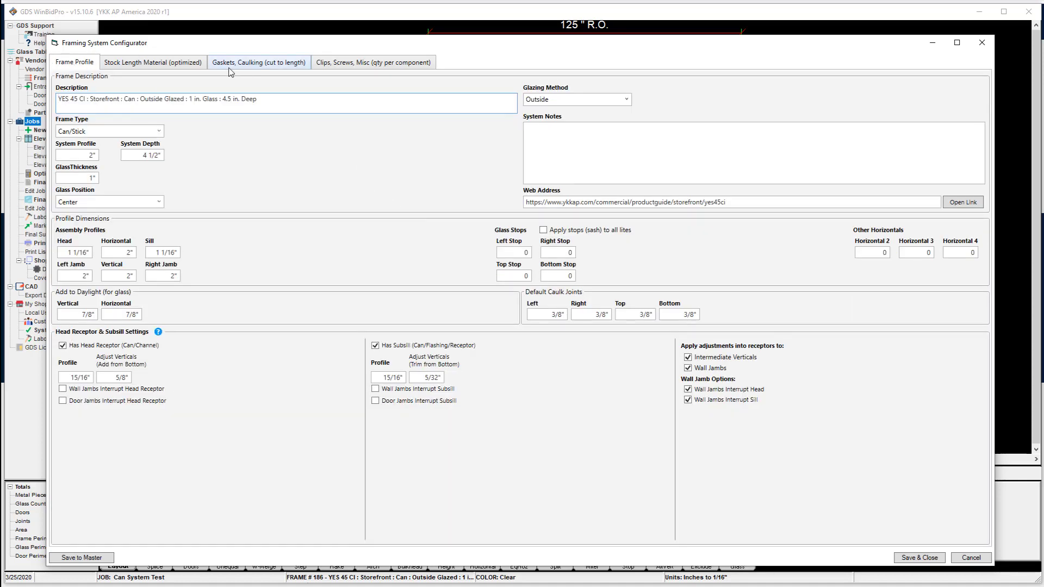
pyautogui.click(174, 64)
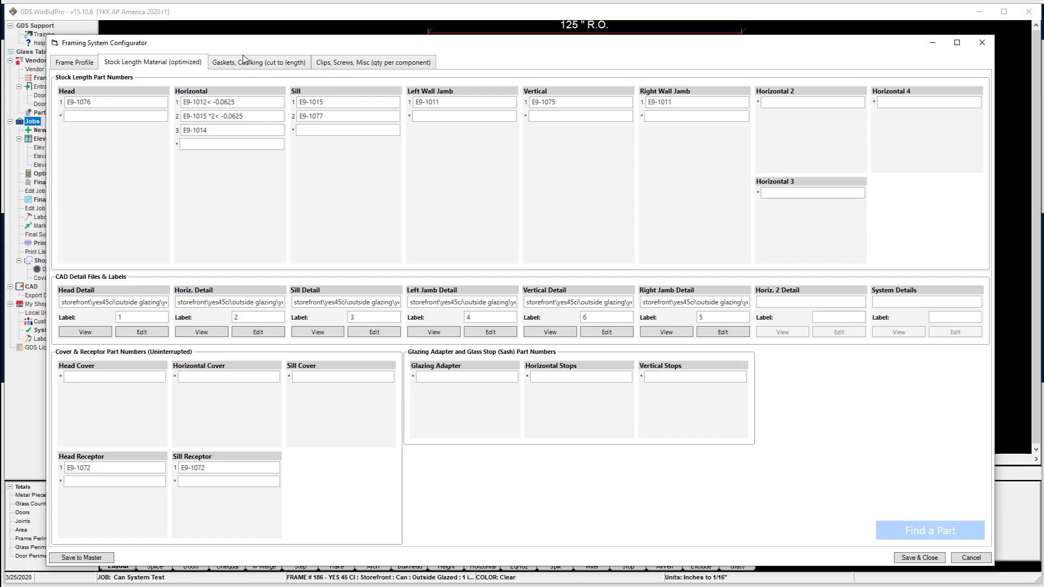
pyautogui.moveTo(309, 116)
pyautogui.click(271, 116)
pyautogui.click(284, 117)
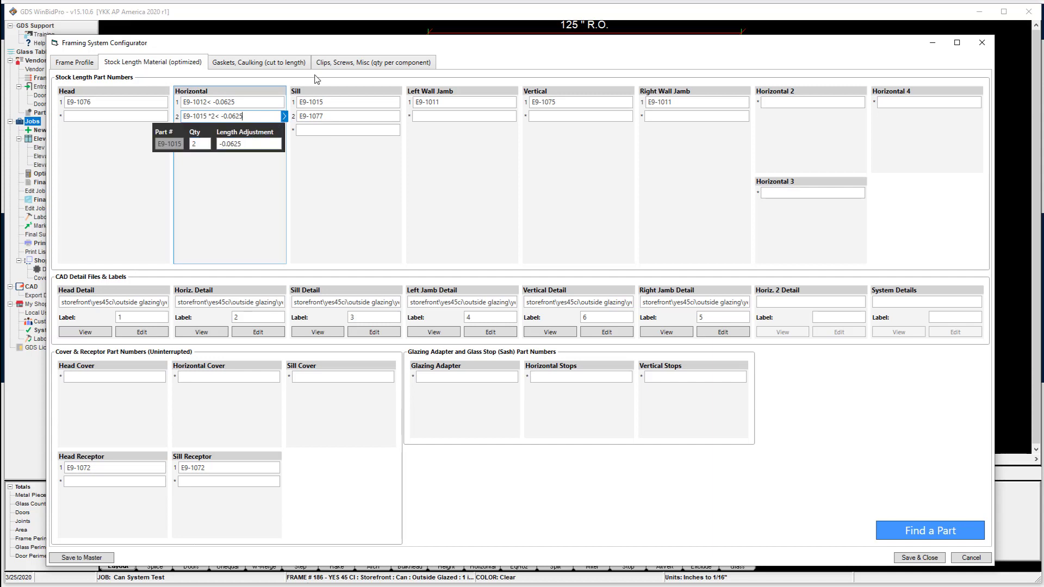
pyautogui.click(259, 62)
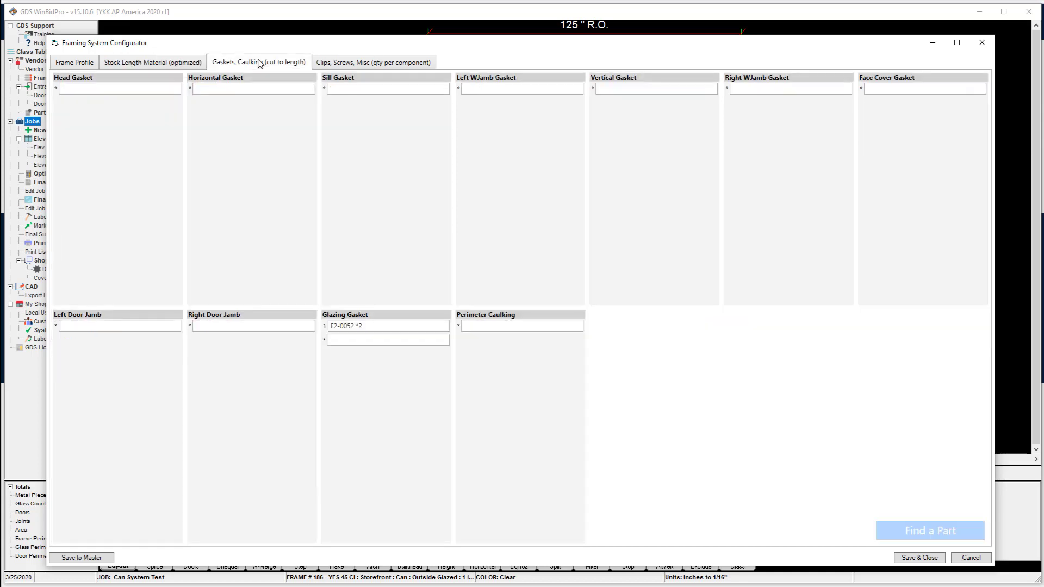
# Check the on-center and edge spacing options of per-horizontal part E1-1013 and return to the frame profile settings.
pyautogui.click(368, 63)
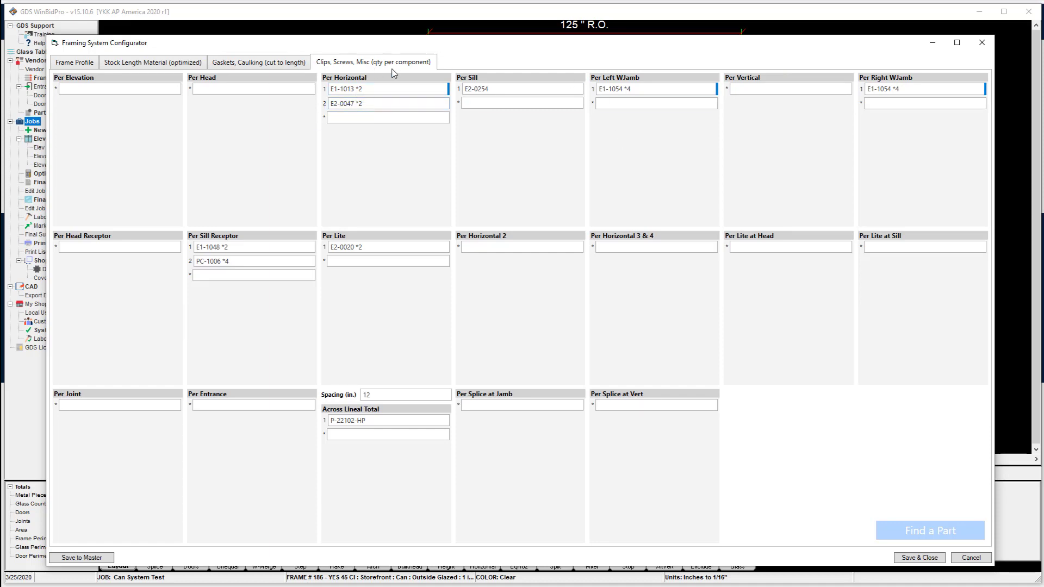
pyautogui.click(445, 87)
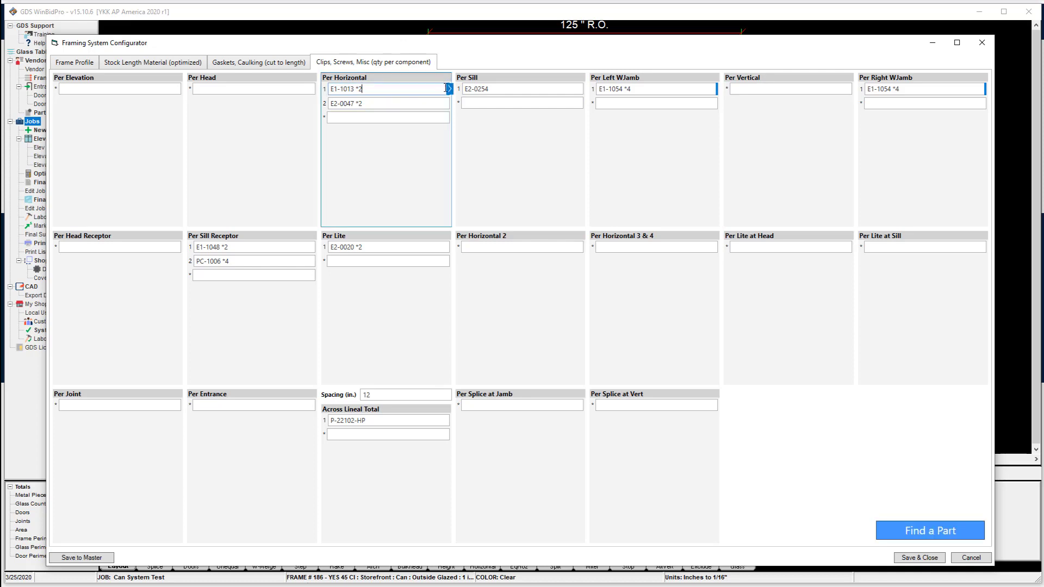
pyautogui.click(449, 89)
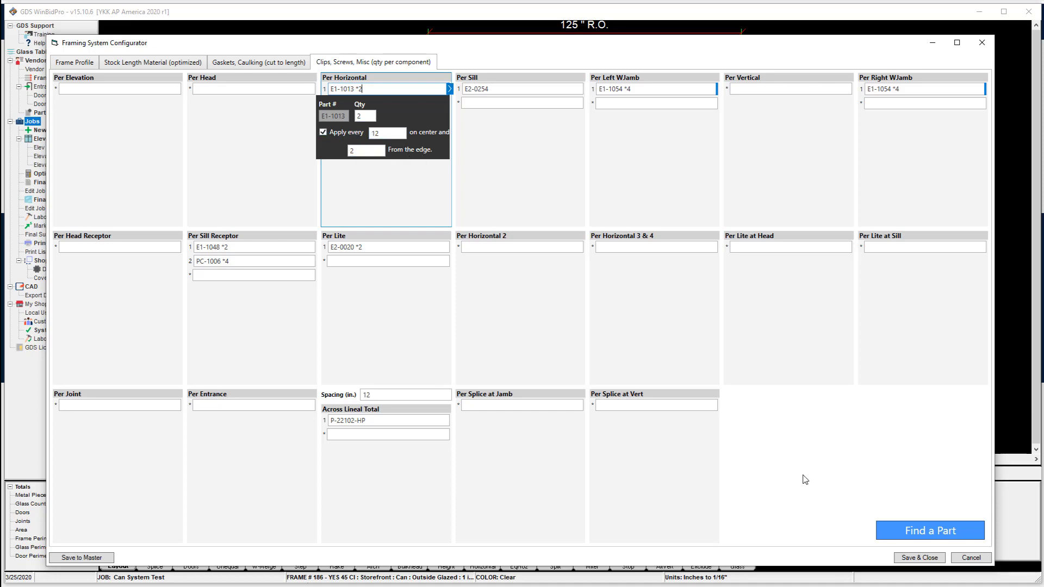
pyautogui.click(83, 66)
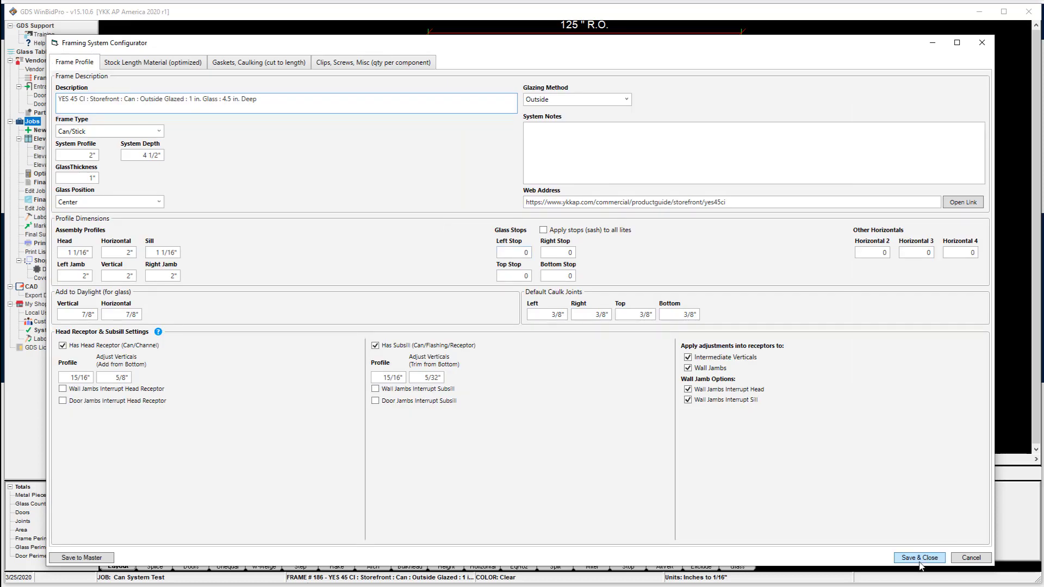